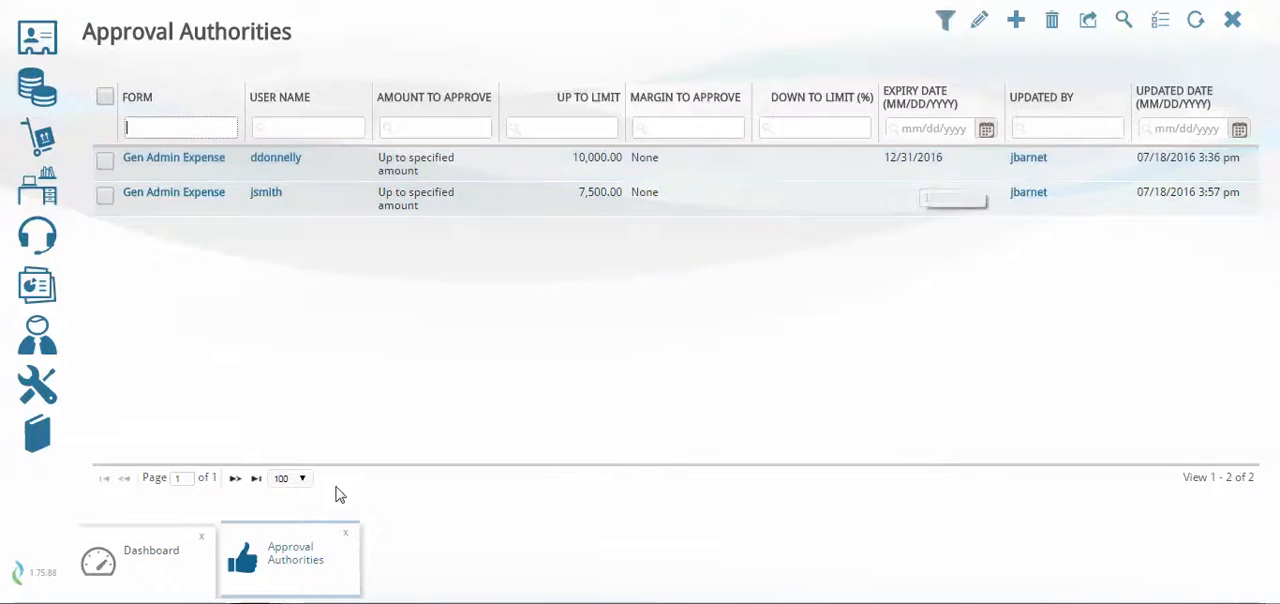
Close the Approval Authorities list and open the personal Expenses list
click(345, 533)
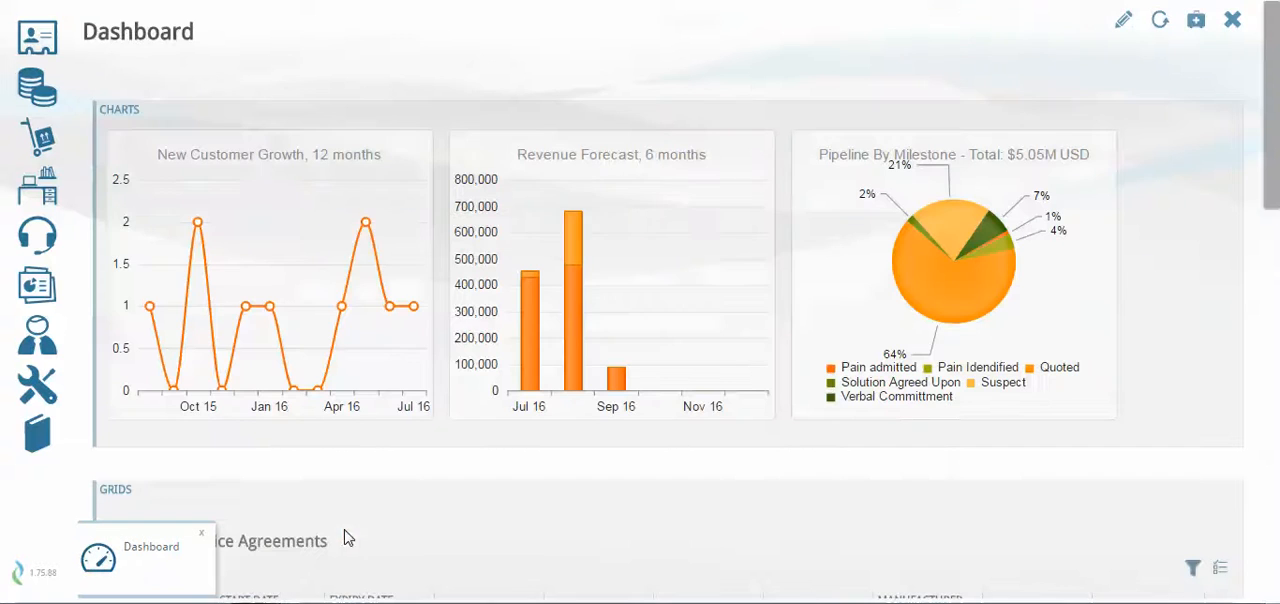
click(37, 337)
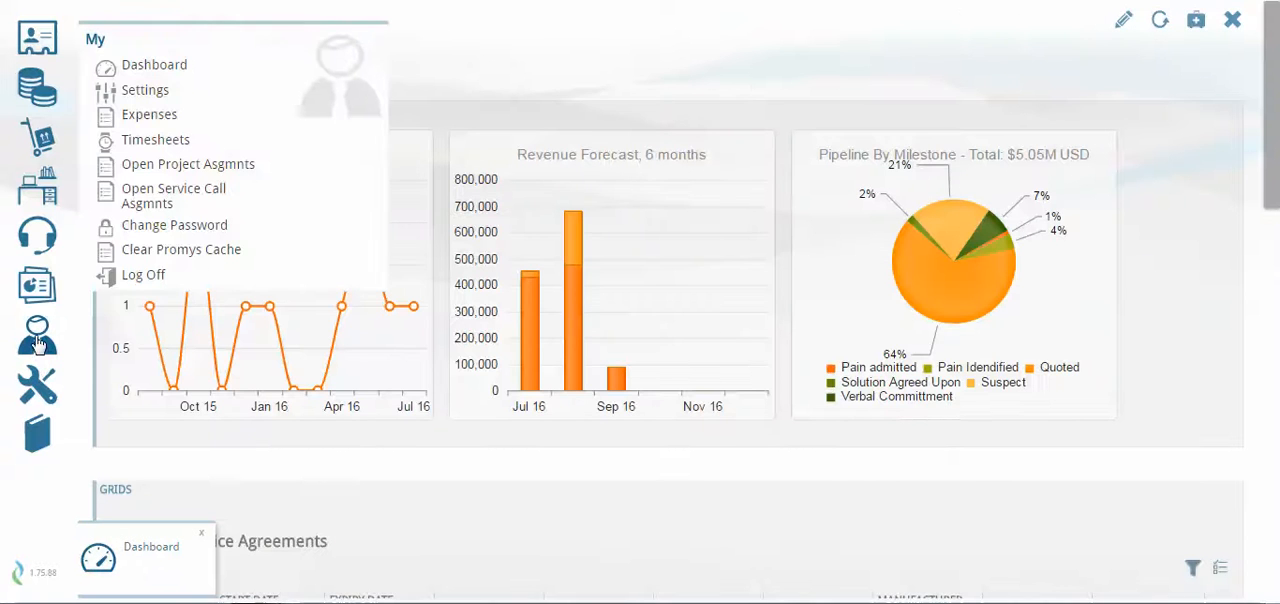
click(210, 120)
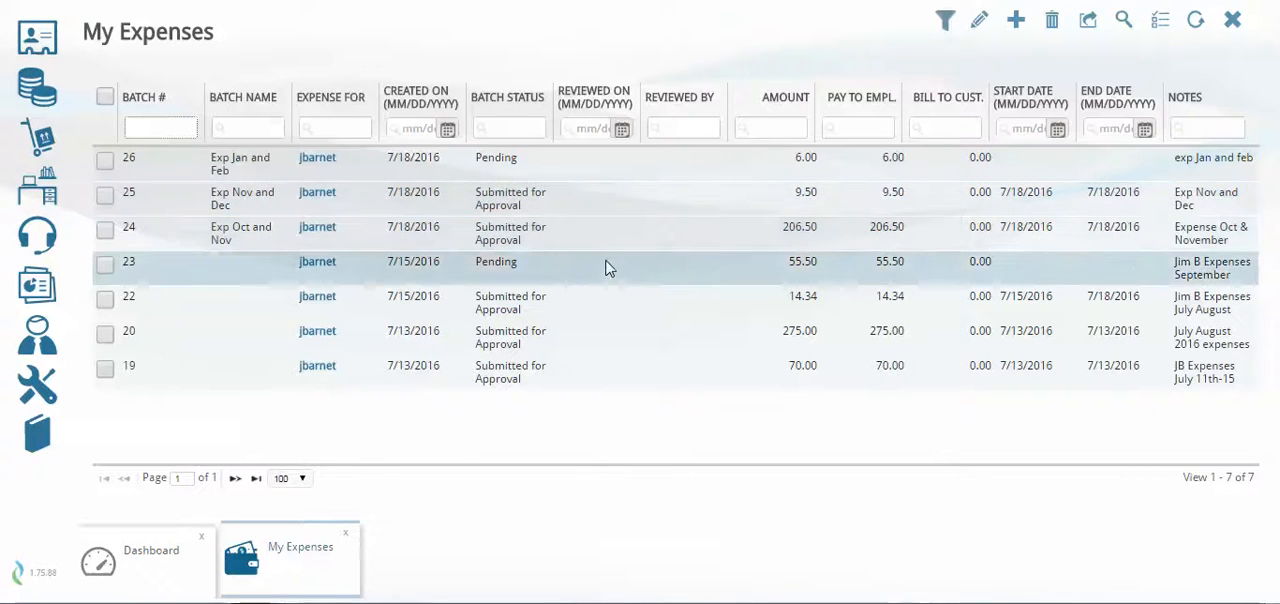
Open expense batch 22 and review its line items and attachments
double_click(615, 306)
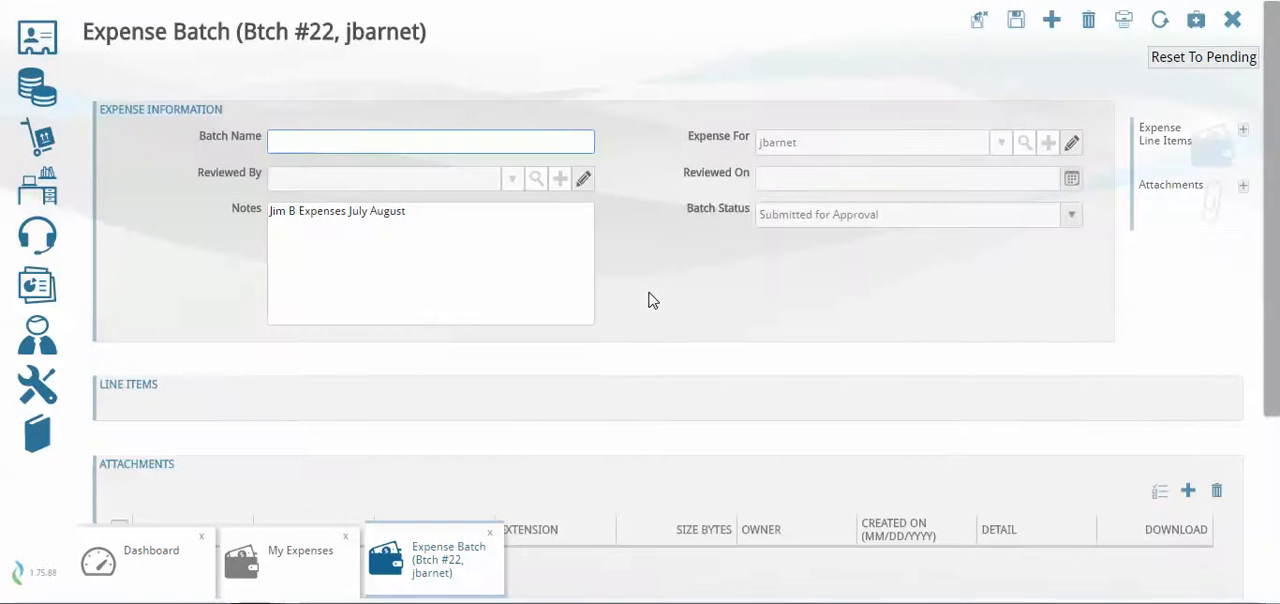
scroll(648, 300, down, 2)
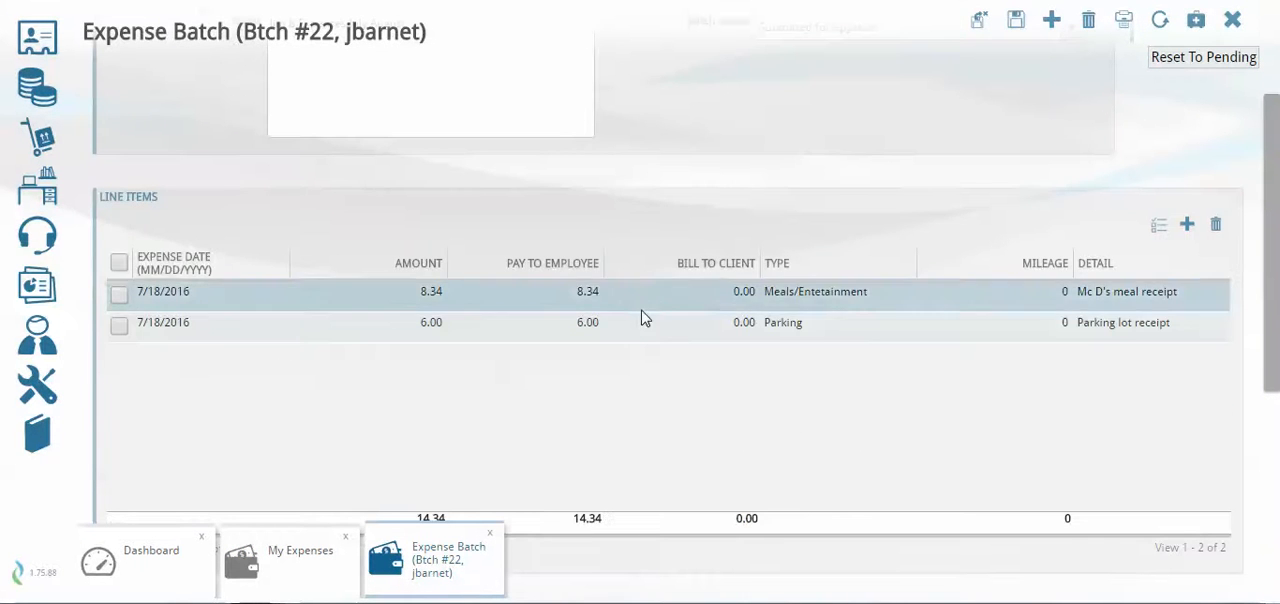
scroll(642, 316, down, 3)
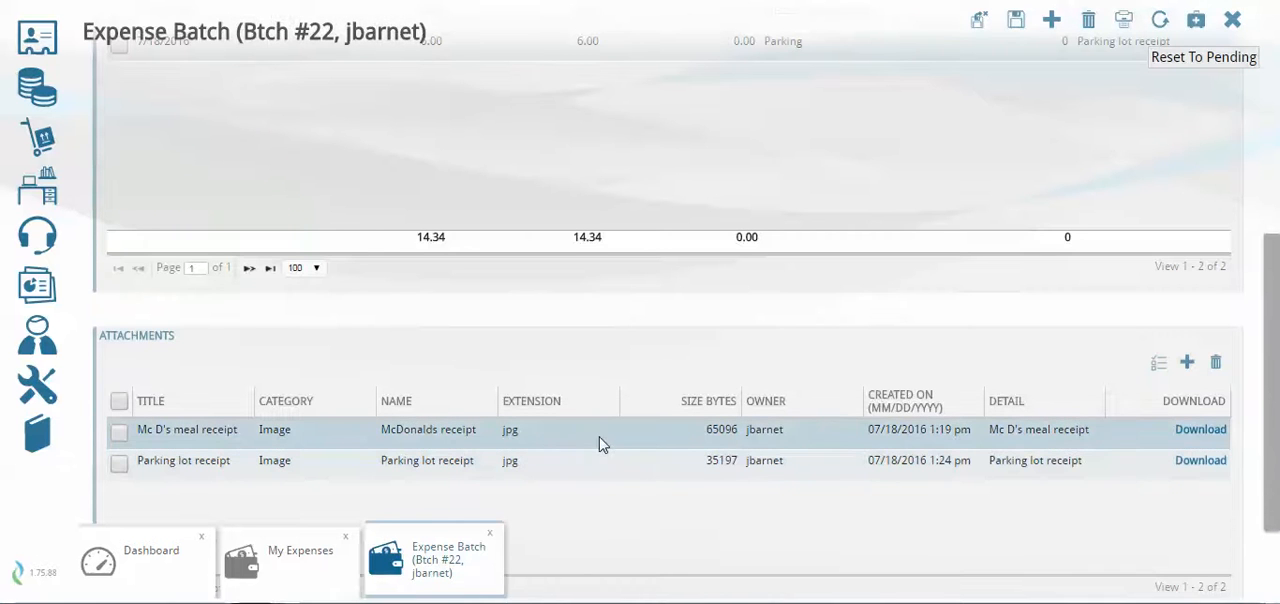
scroll(603, 443, up, 3)
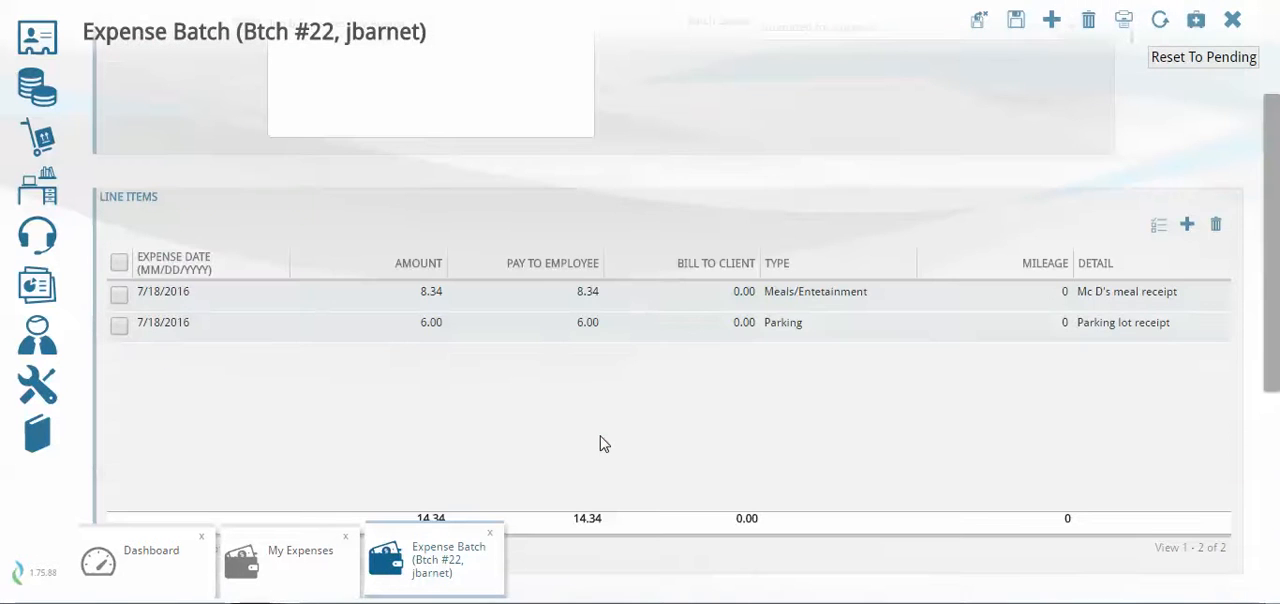
View the McDonalds receipt attached to batch 22's meal line item, then close the receipt, line item and batch
click(666, 303)
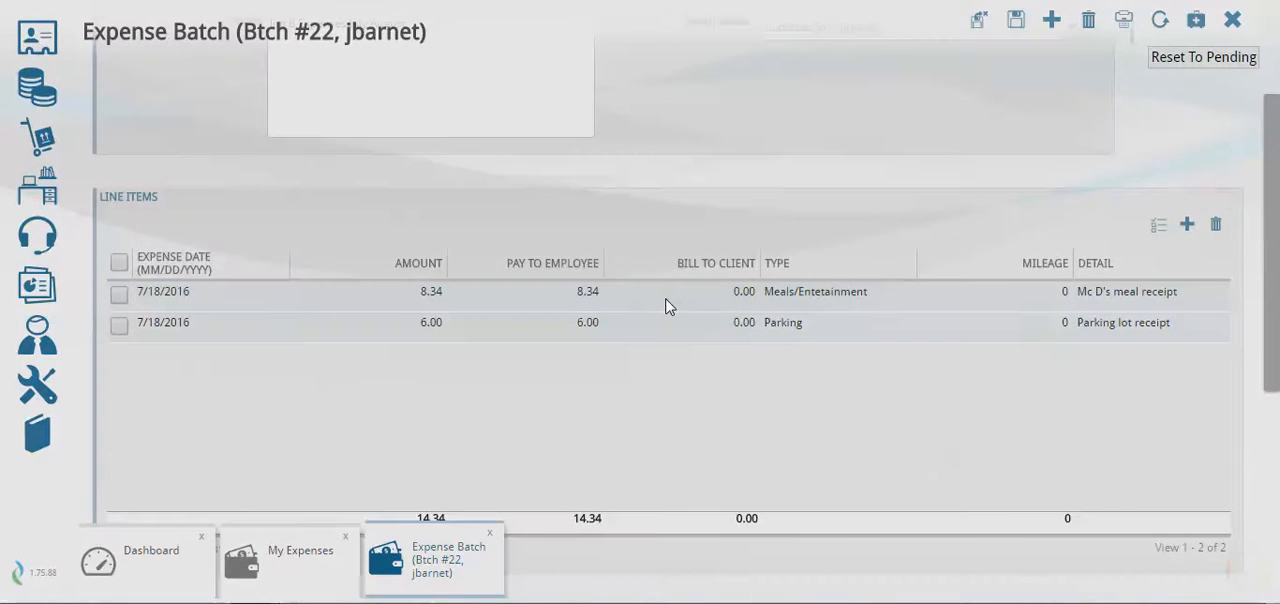
scroll(640, 416, down, 4)
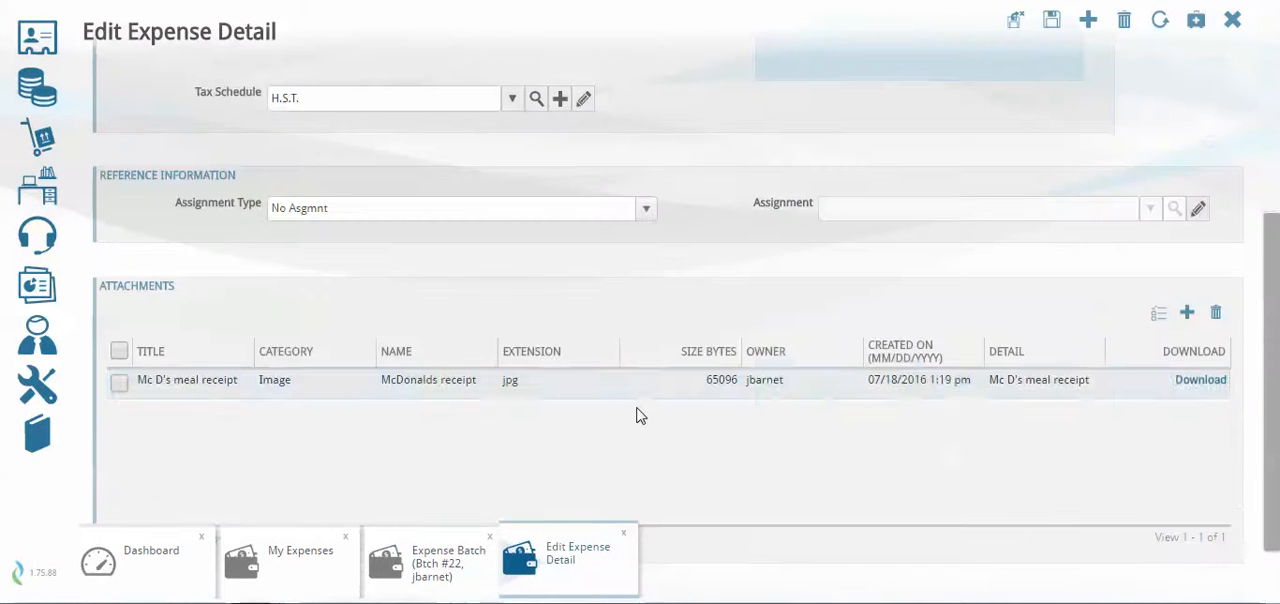
click(1185, 385)
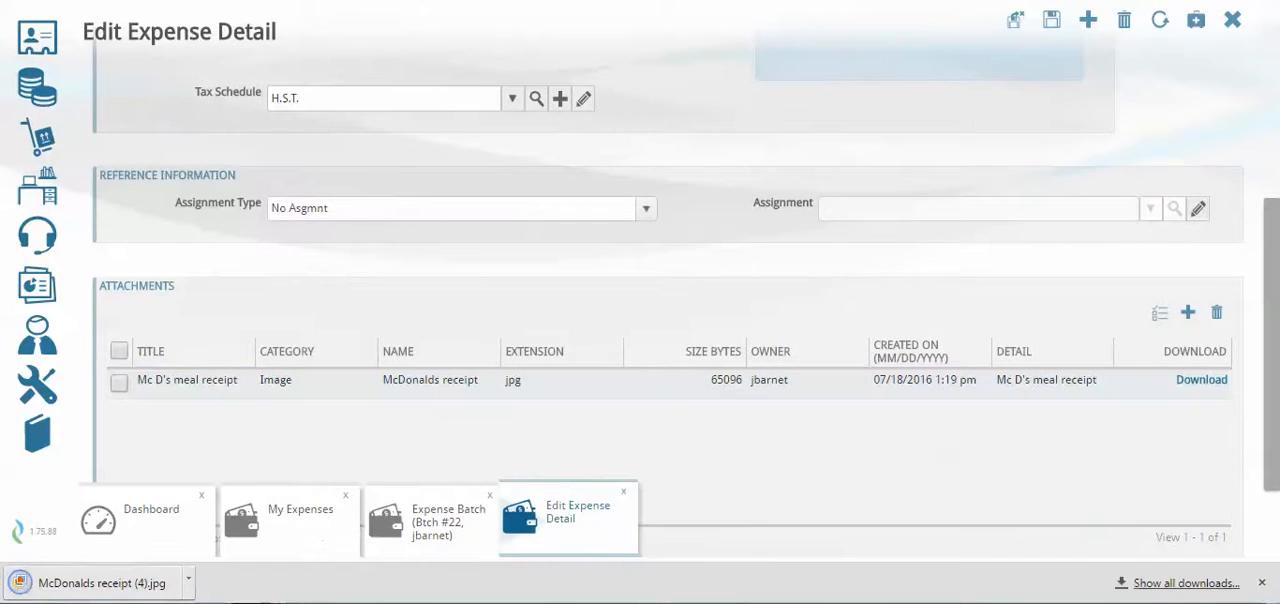
click(113, 586)
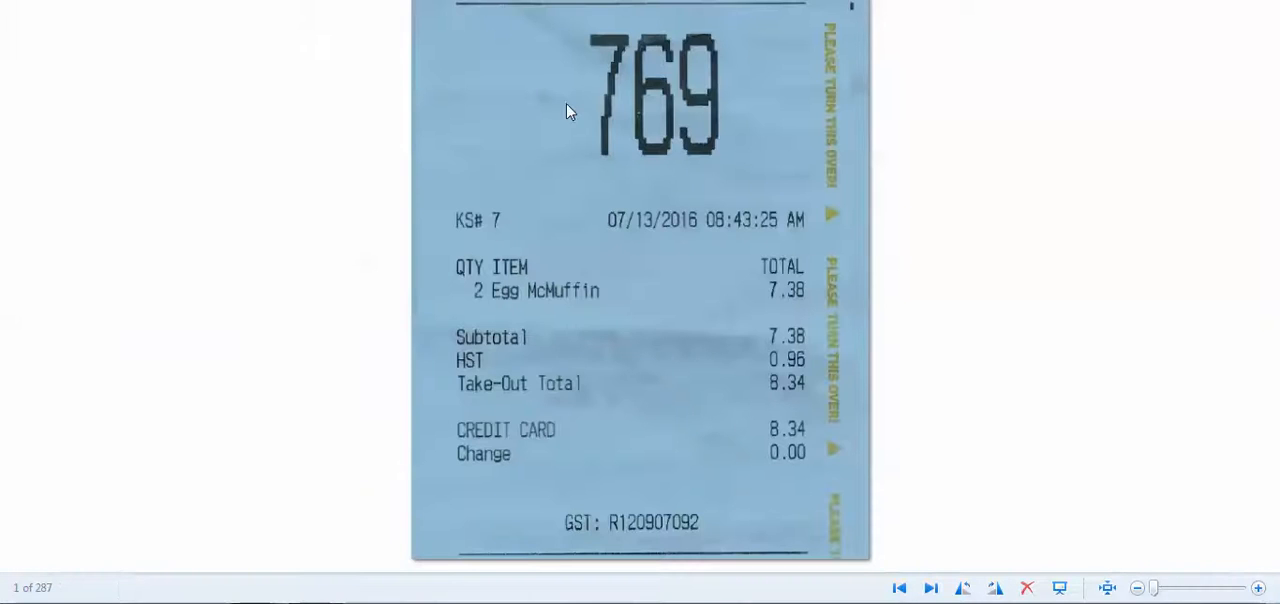
key(alt+F4)
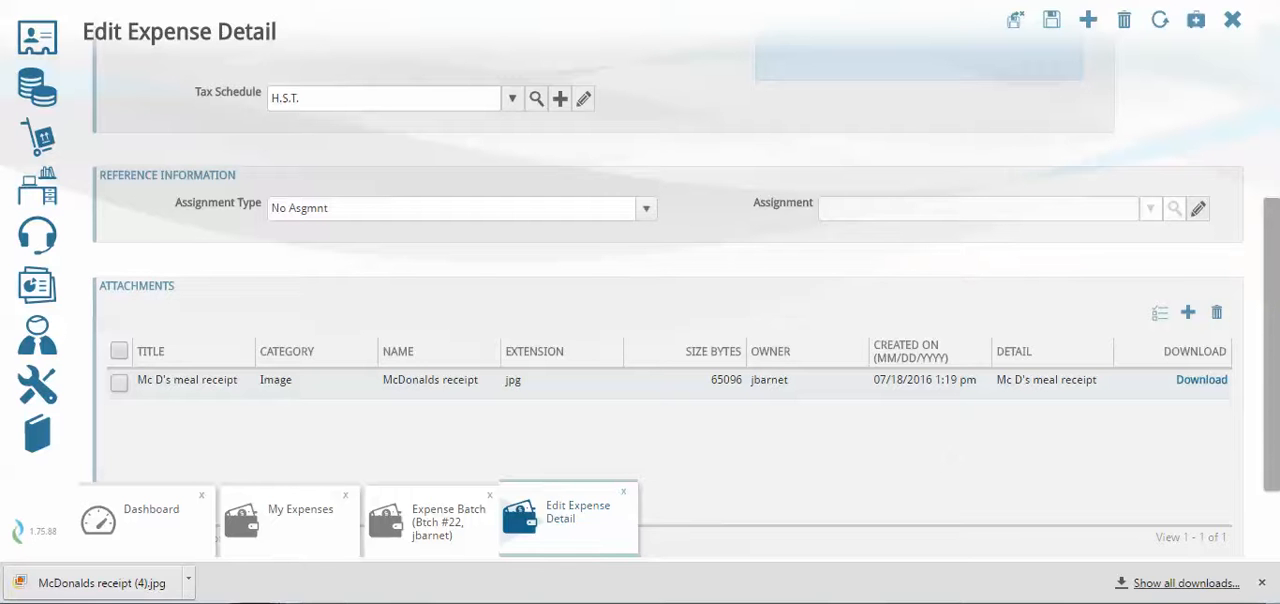
triple_click(624, 493)
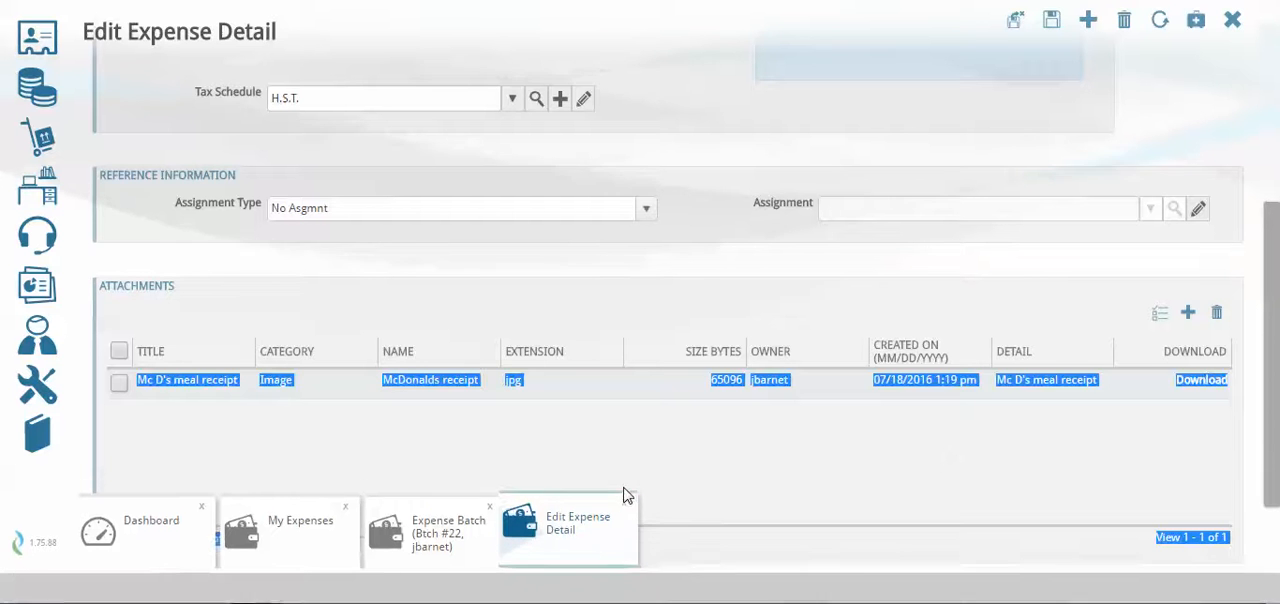
click(623, 532)
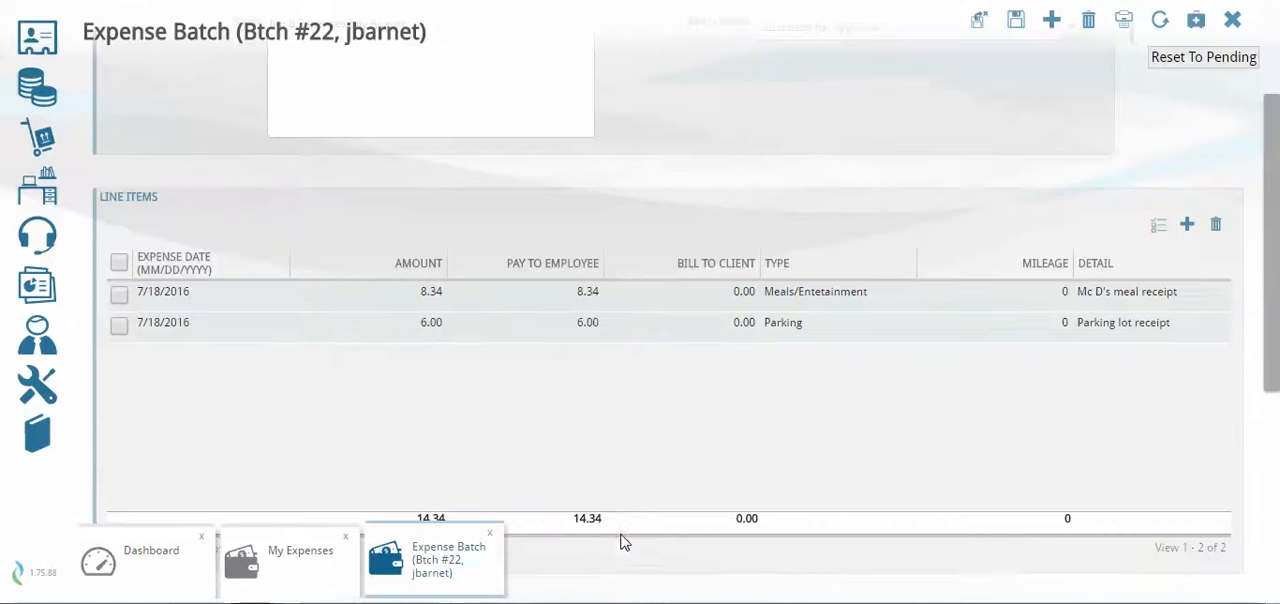
click(489, 533)
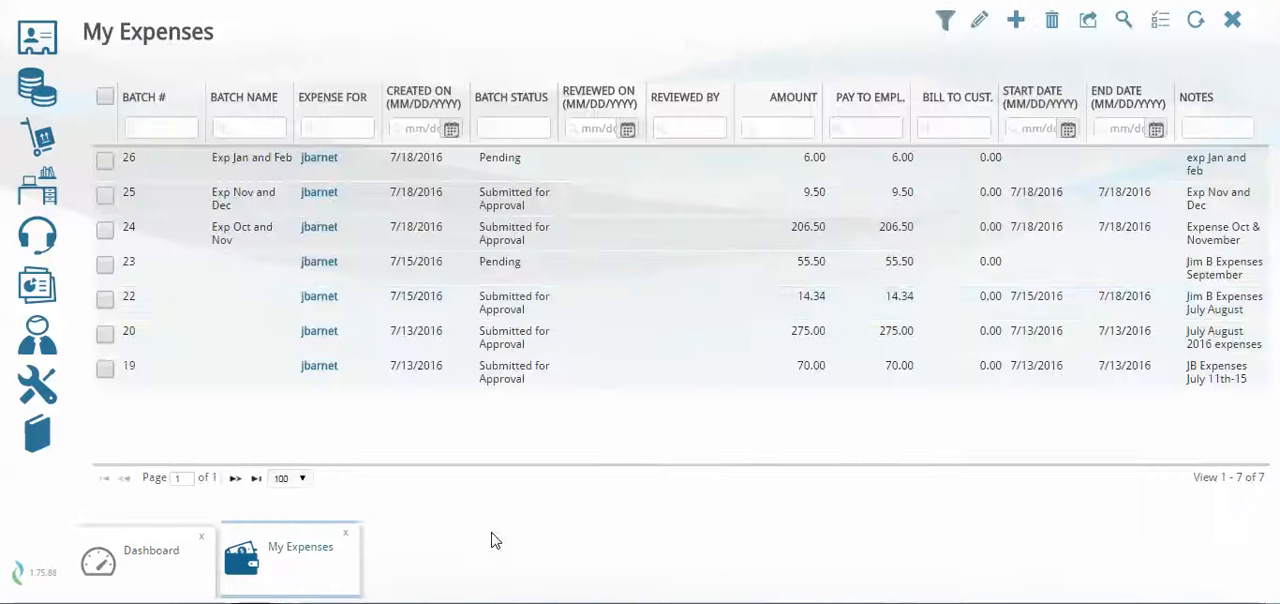
Open expense batch 23 and review its line items and attachments
double_click(580, 277)
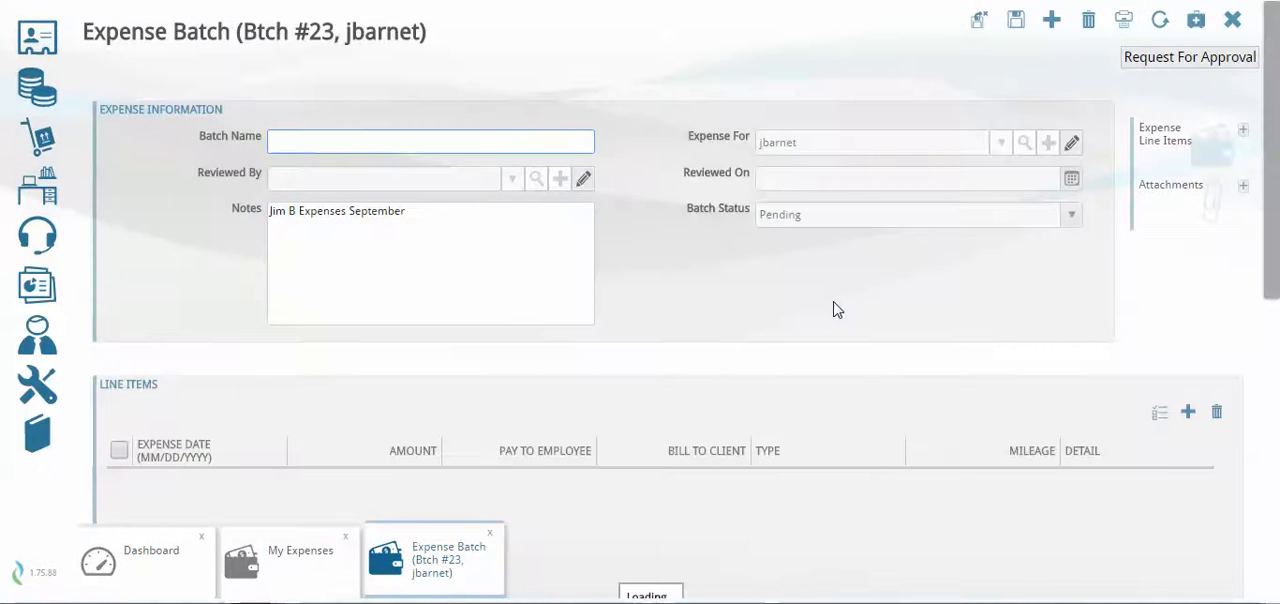
scroll(837, 310, down, 2)
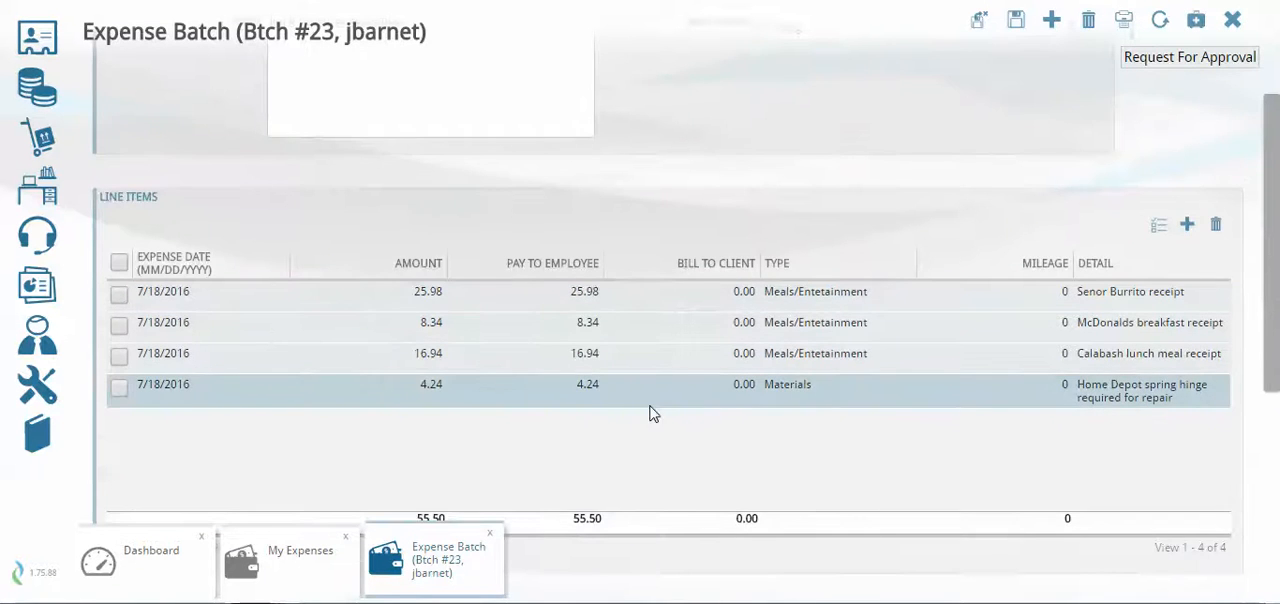
scroll(656, 410, down, 4)
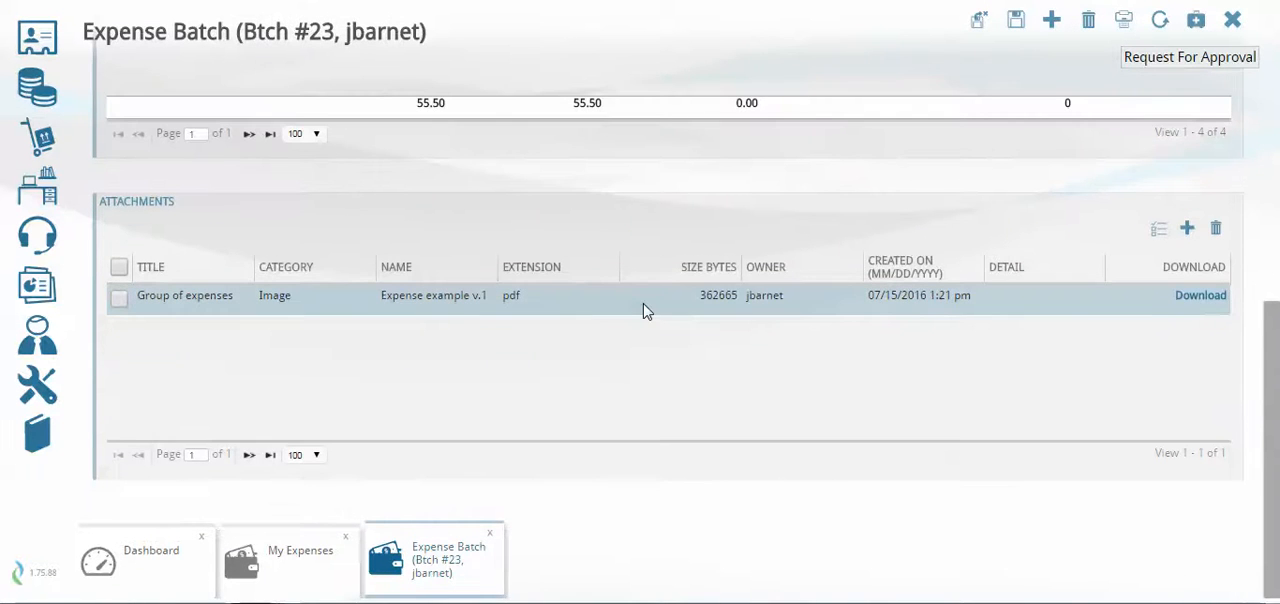
Download batch 23's "Group of expenses" PDF attachment and look through the scanned receipts
click(1120, 300)
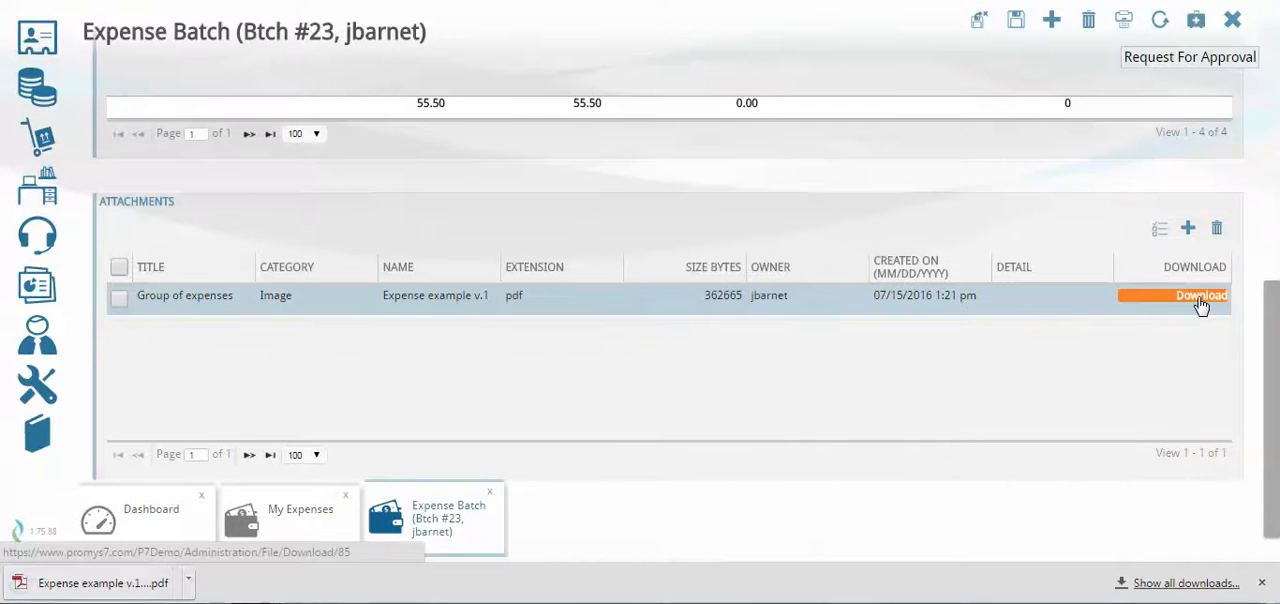
click(143, 584)
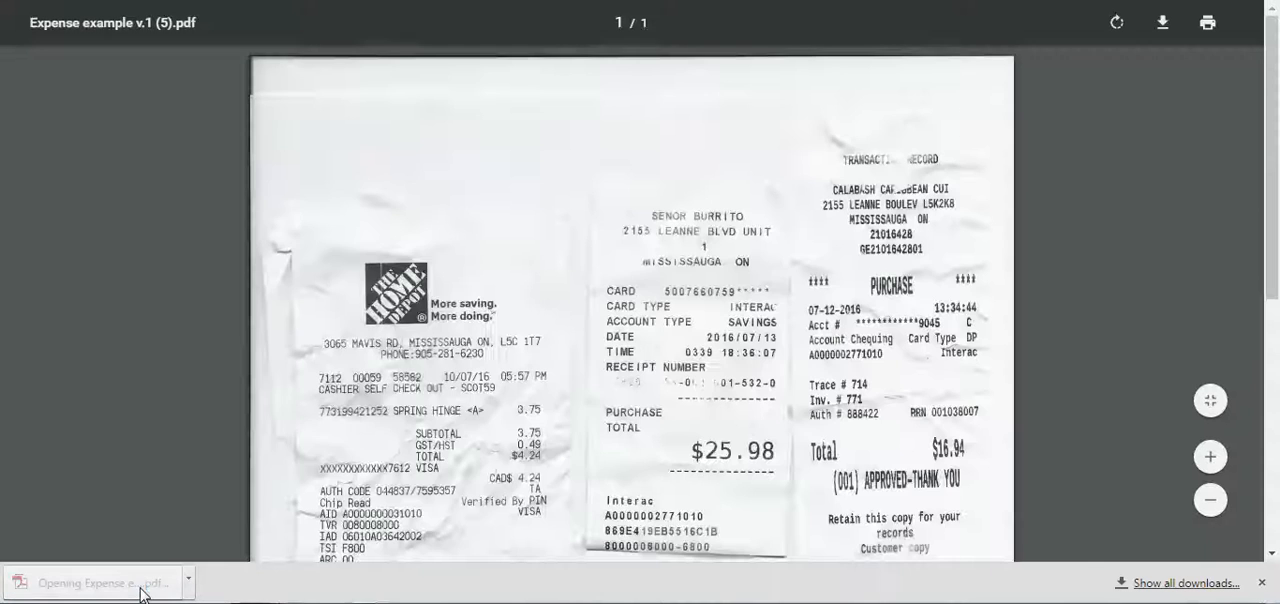
scroll(207, 497, down, 3)
scroll(208, 497, up, 3)
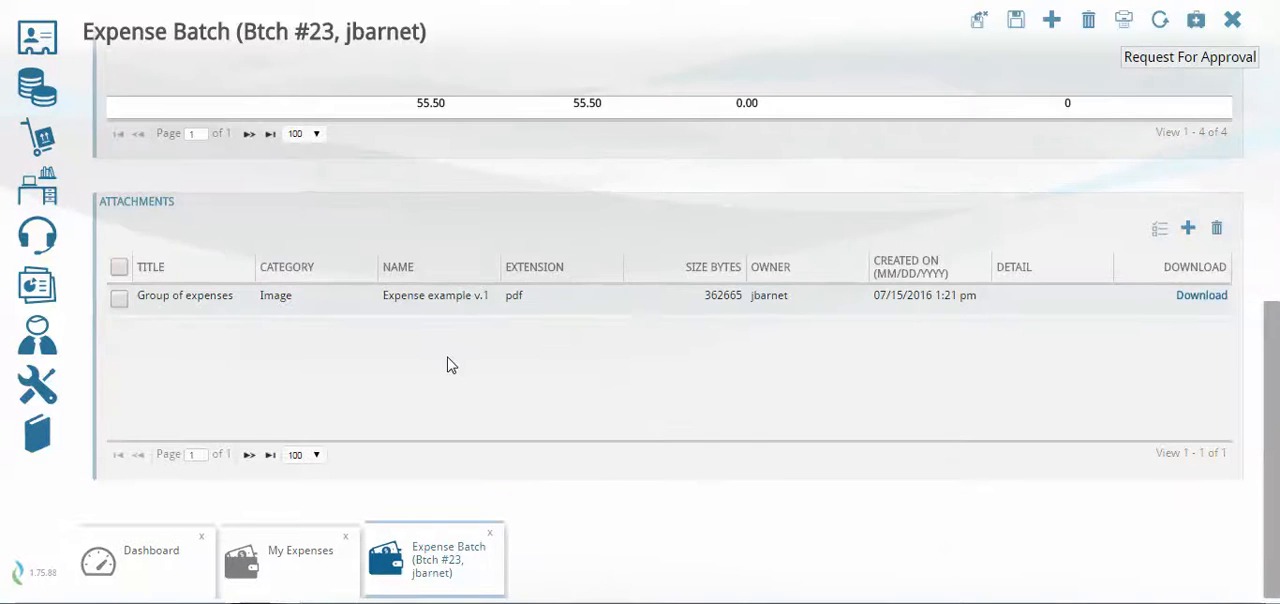
scroll(447, 365, up, 6)
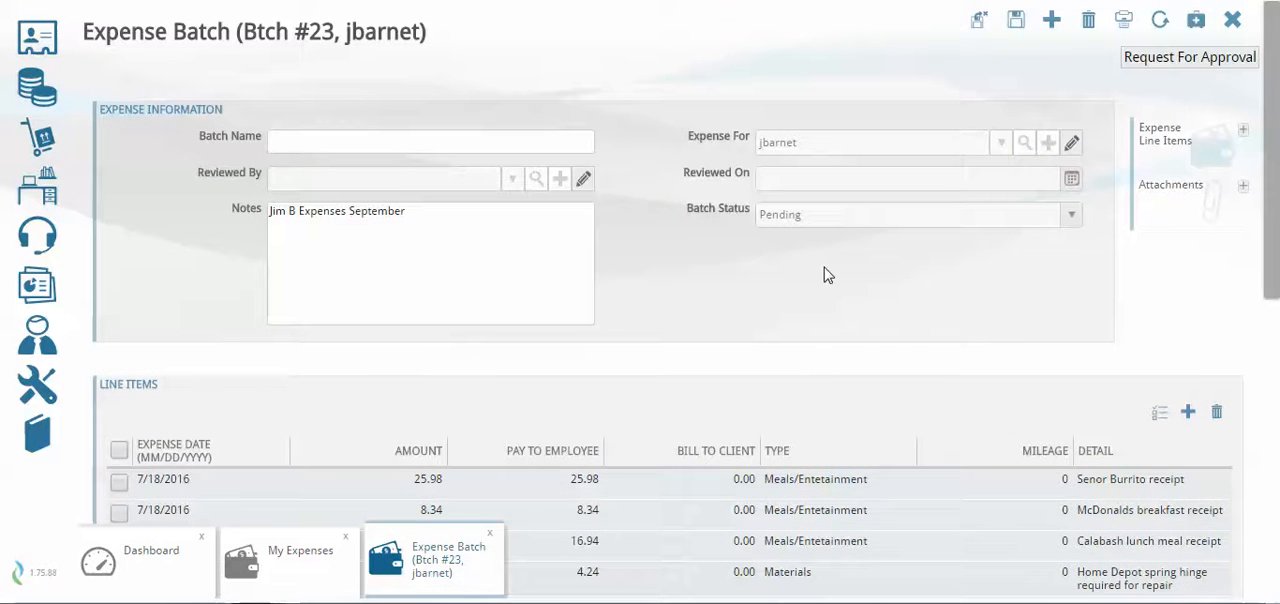
Request approval for expense batch 23 from the Gen Admin Expense approver with the 10,000.00 limit
click(1183, 60)
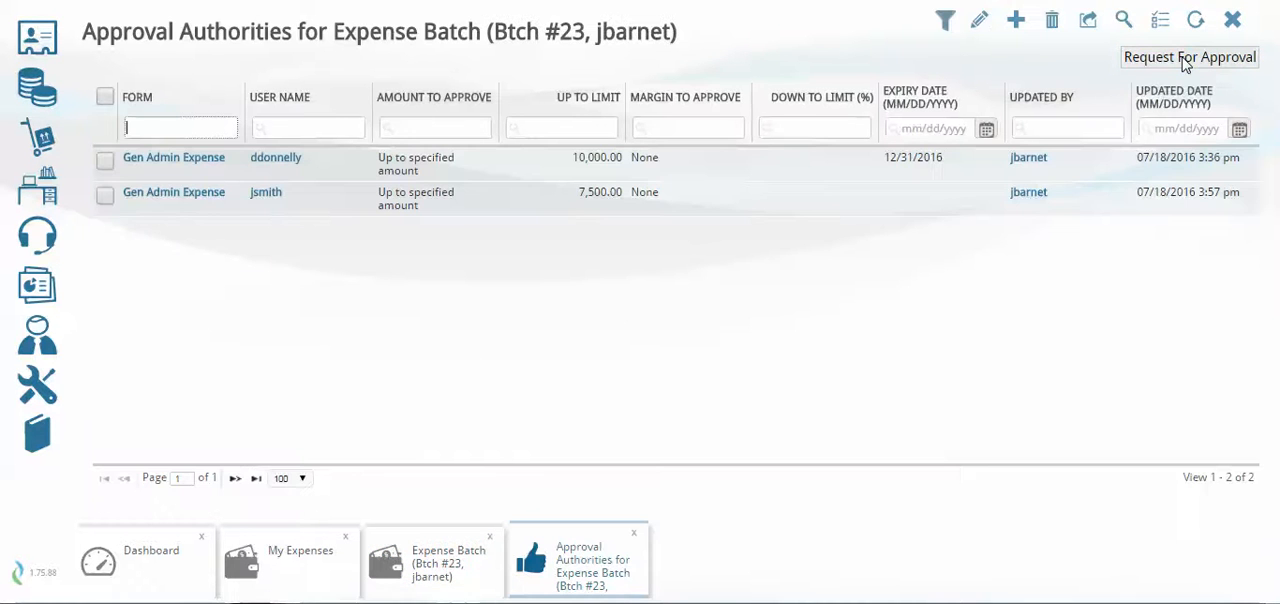
click(104, 161)
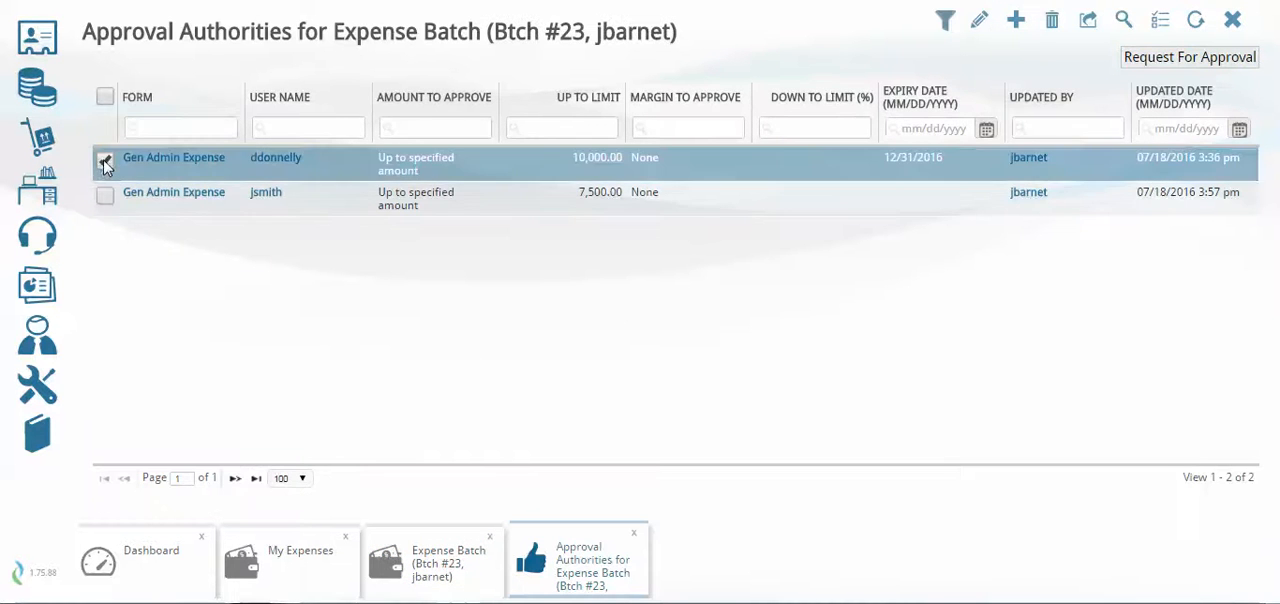
click(1172, 60)
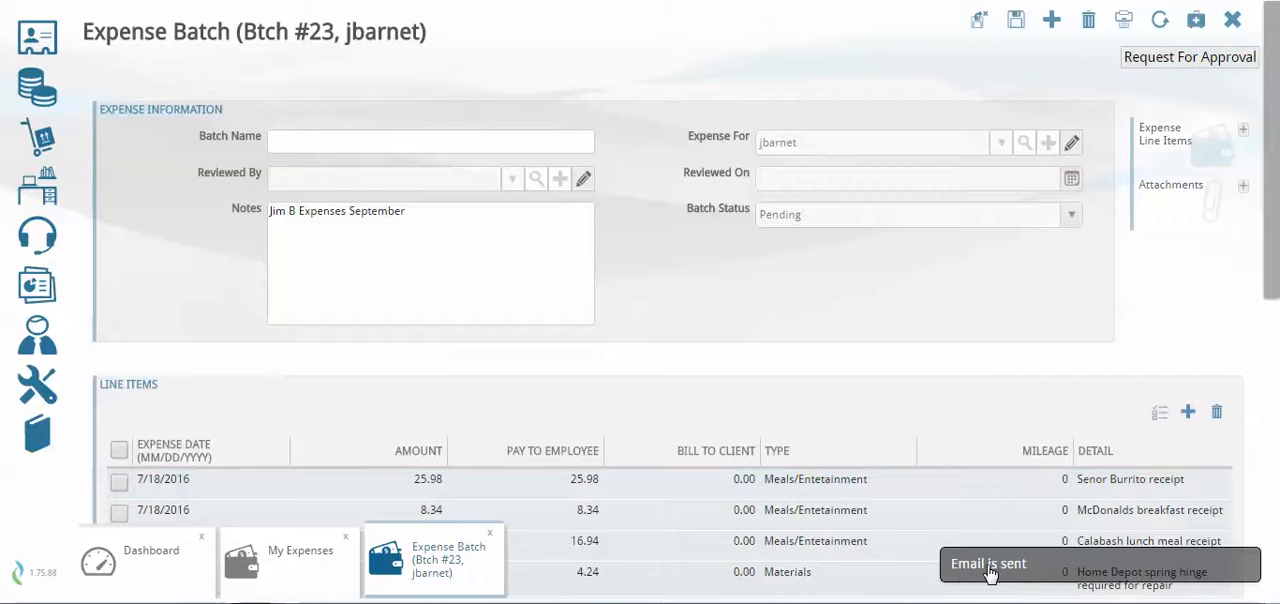
Switch to Gmail and open the inbox message "Request Approval for Expense Report # 22"
mouse_move(228, 598)
click(168, 552)
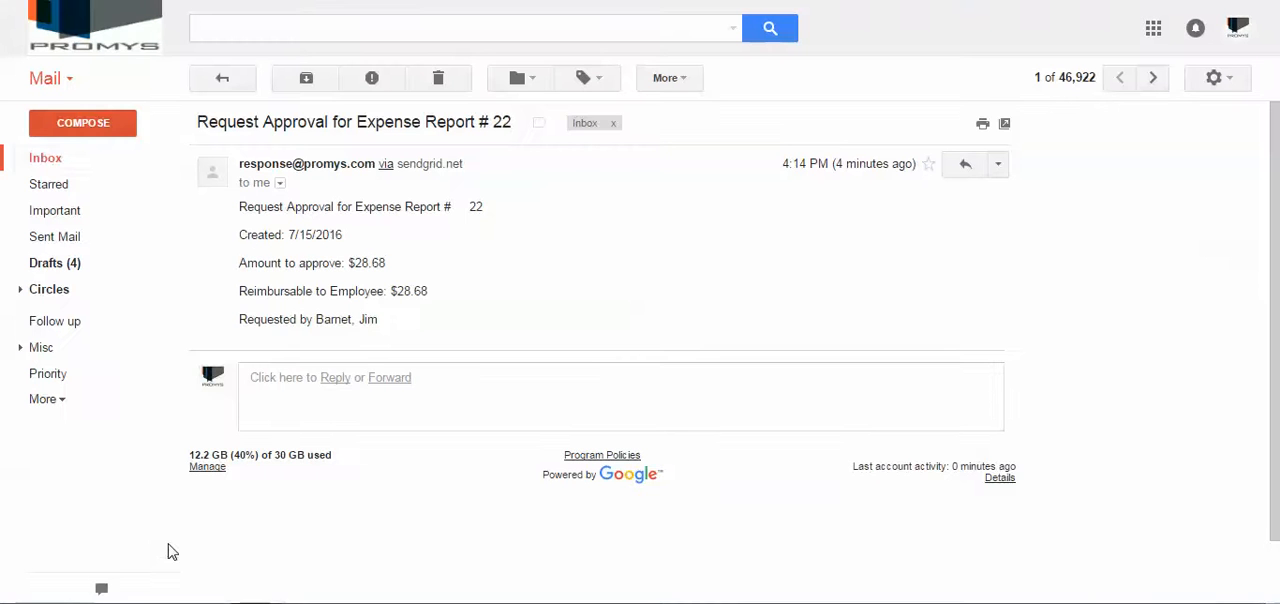
click(44, 160)
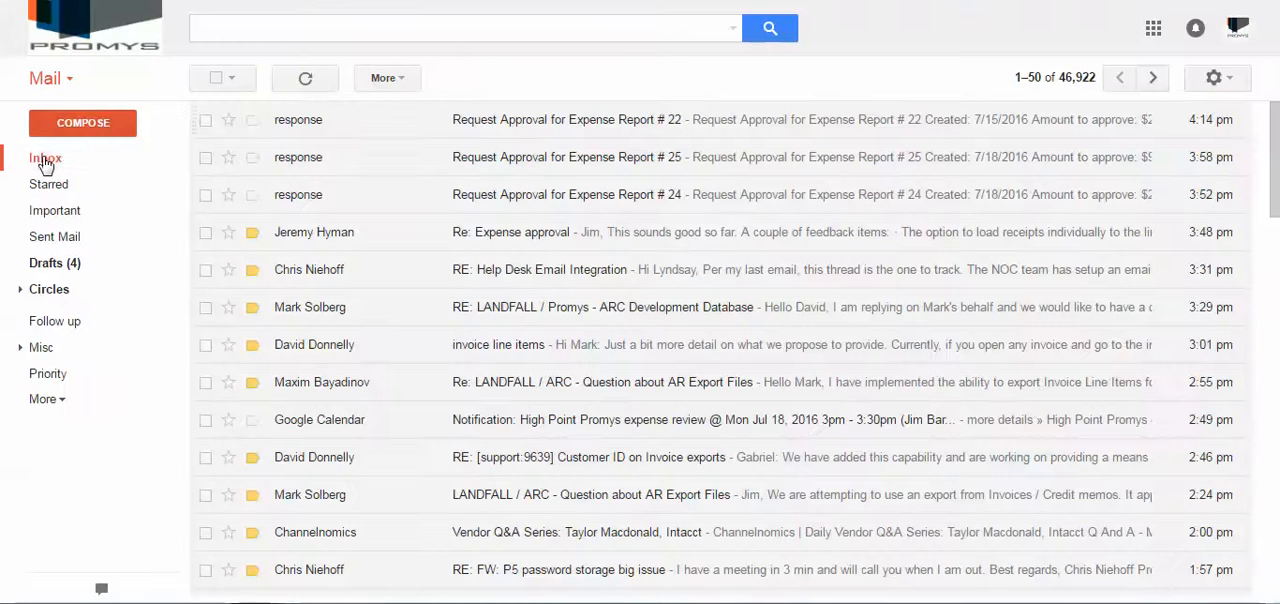
click(566, 131)
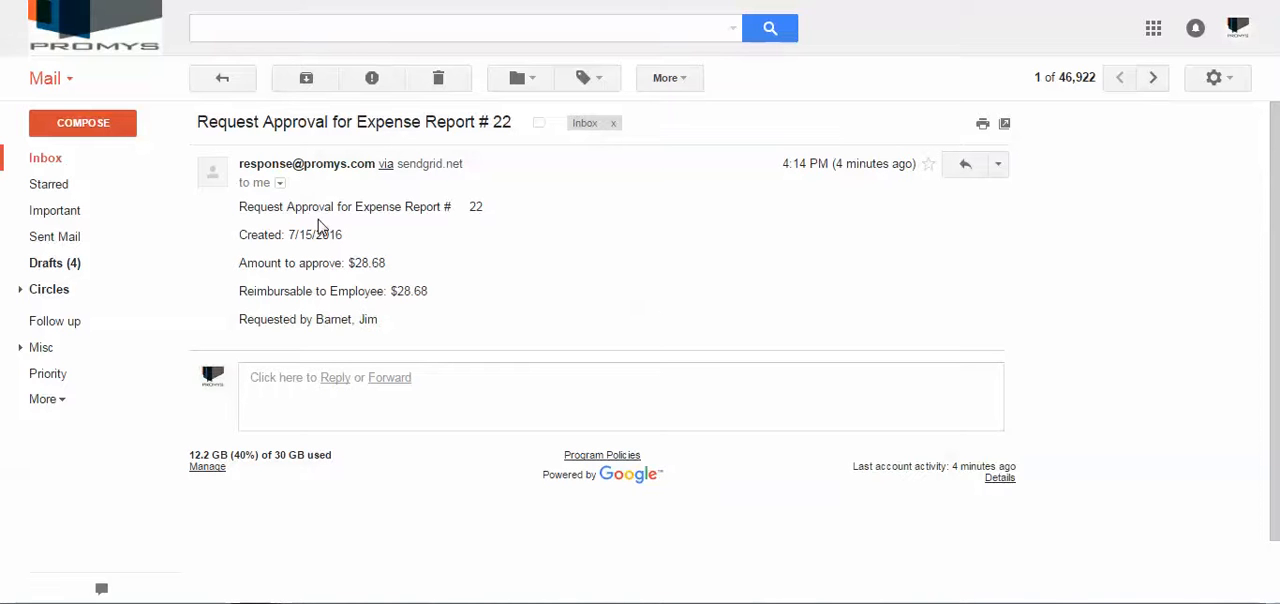
Switch back to Promys, close expense batch 23 and log off
mouse_move(228, 598)
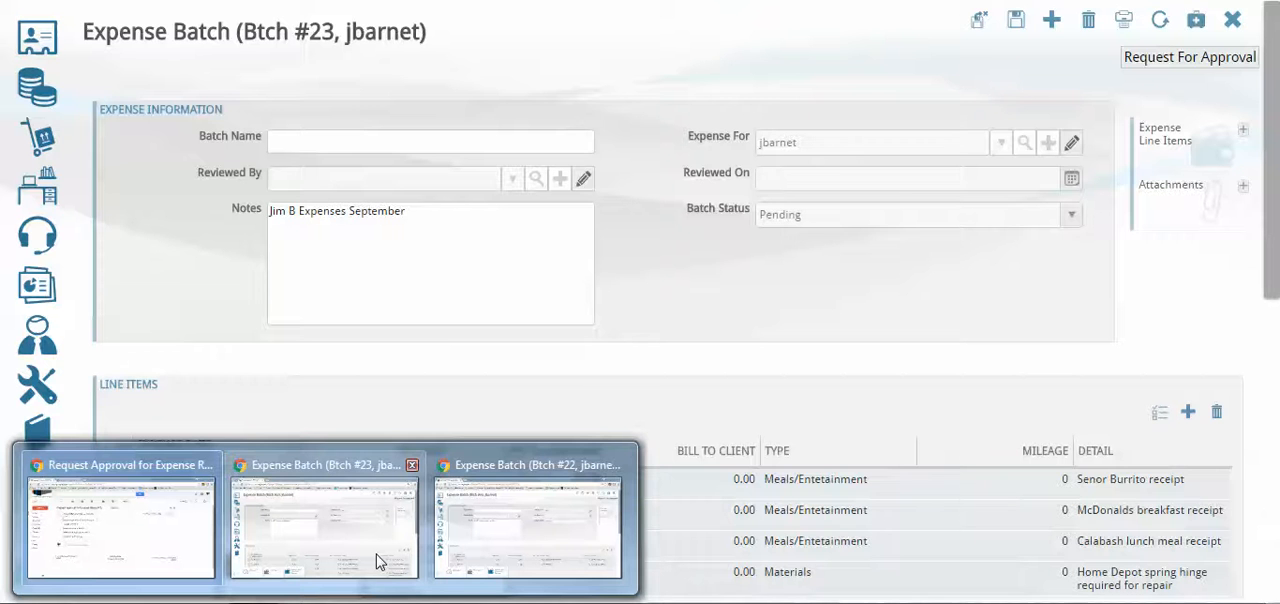
click(380, 562)
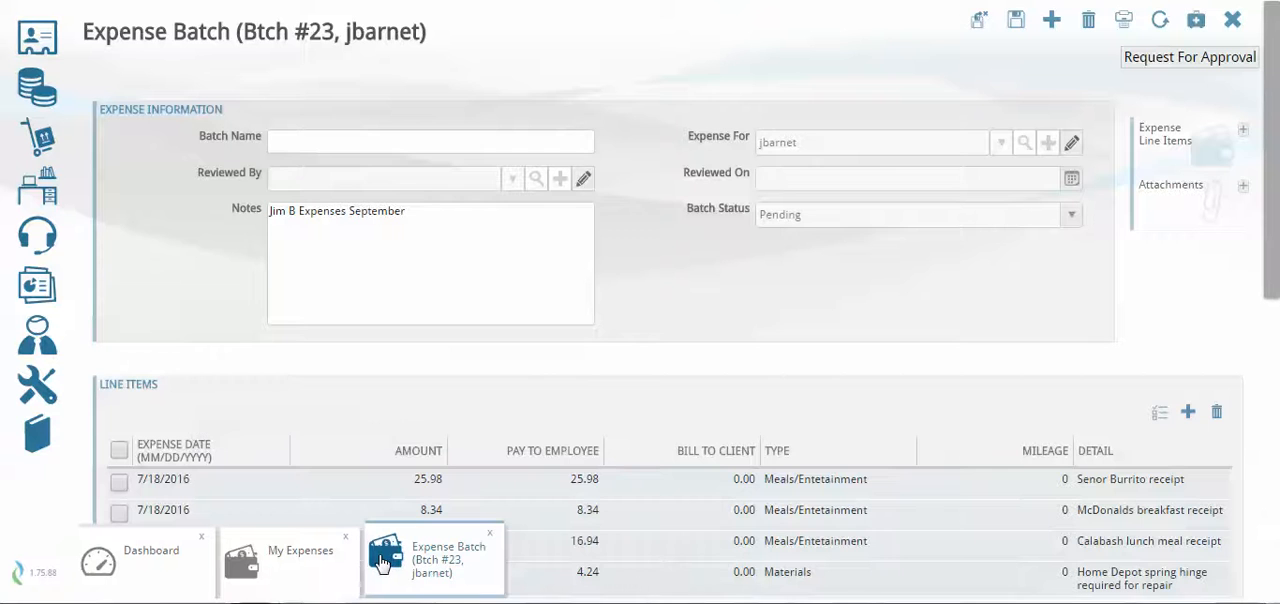
click(490, 532)
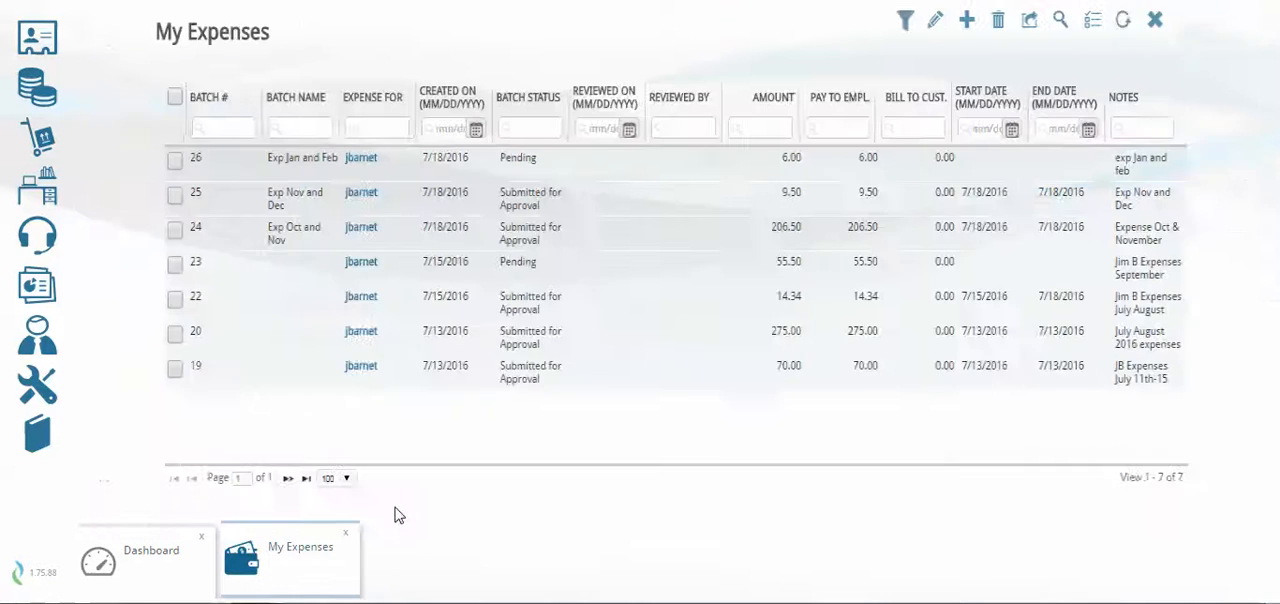
click(35, 340)
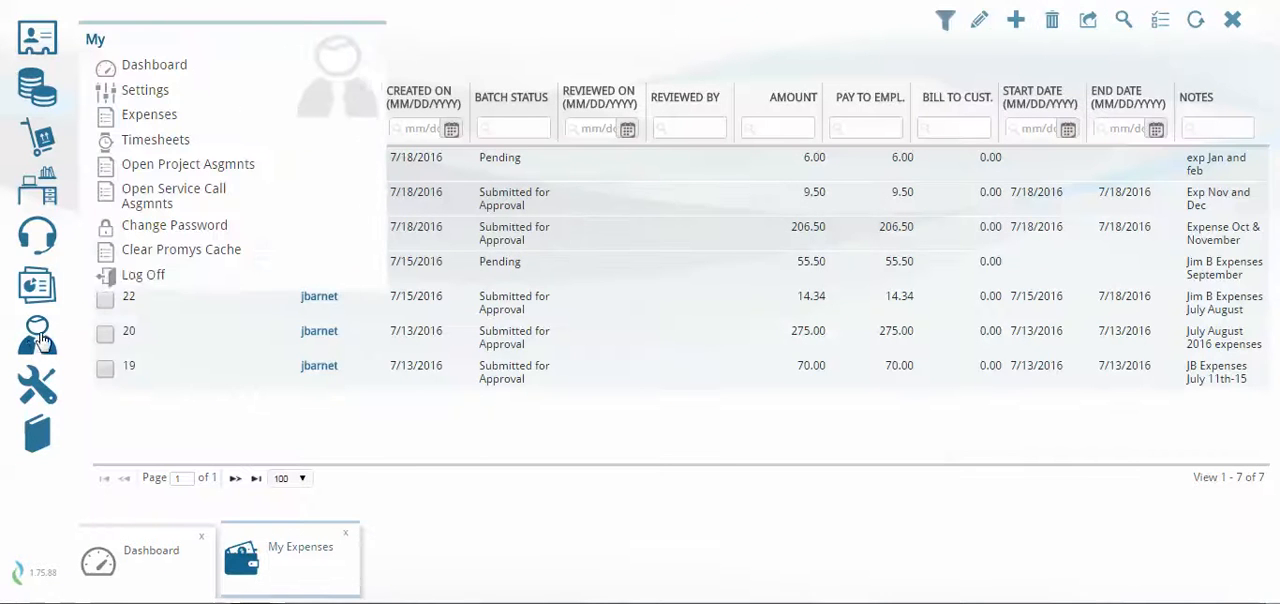
click(200, 278)
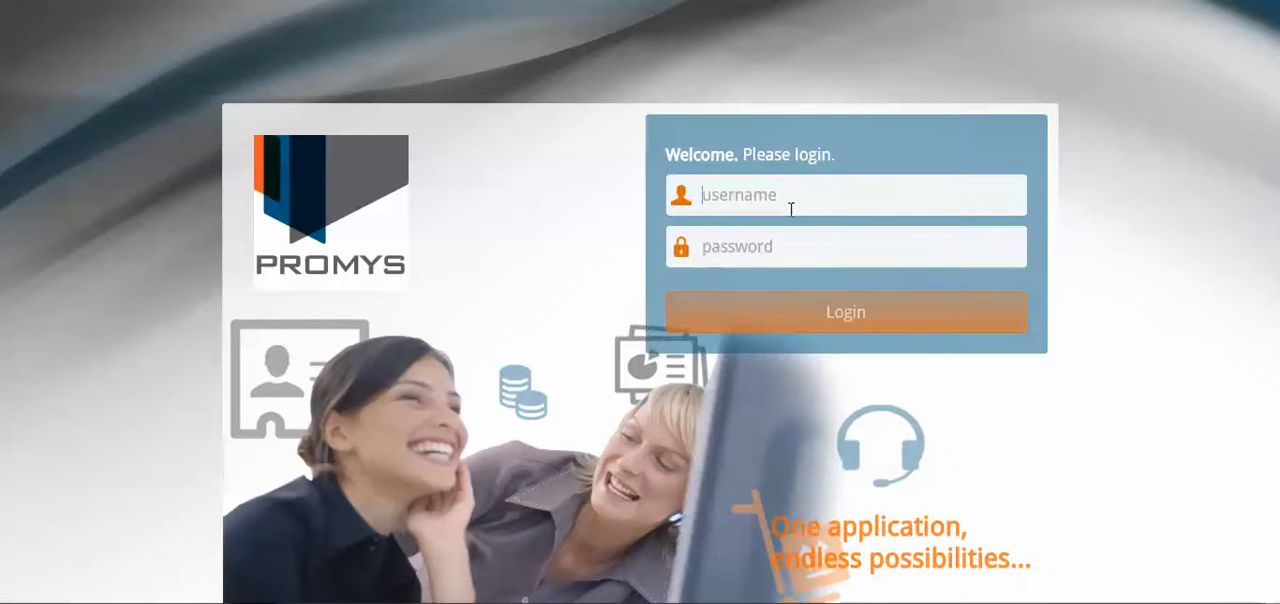
Log in to the approver's account by entering the username and account password
click(787, 201)
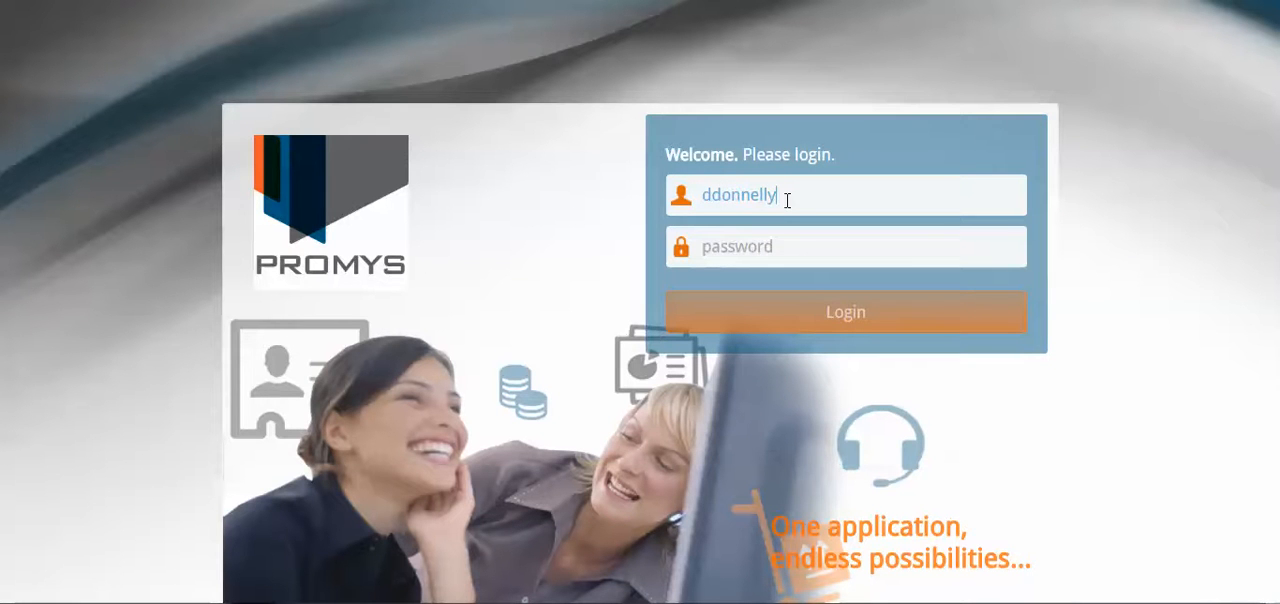
text(•••)
key(BackSpace)
key(BackSpace)
text(••)
click(798, 313)
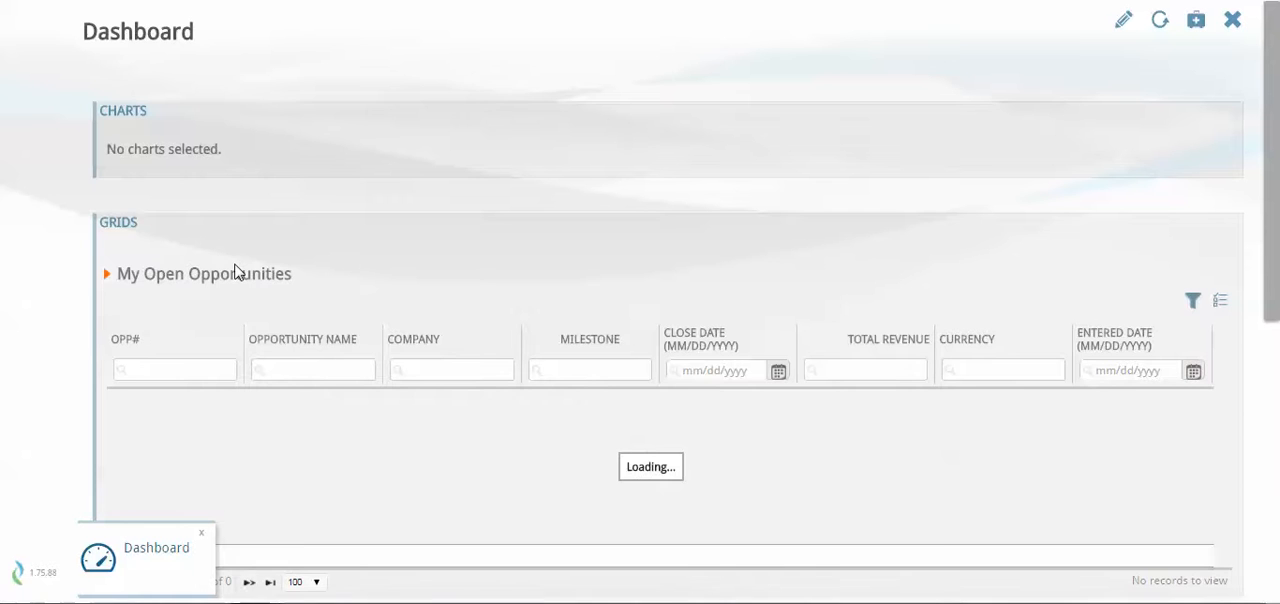
Open the administration list of expense batches and bring up batch 23
click(35, 385)
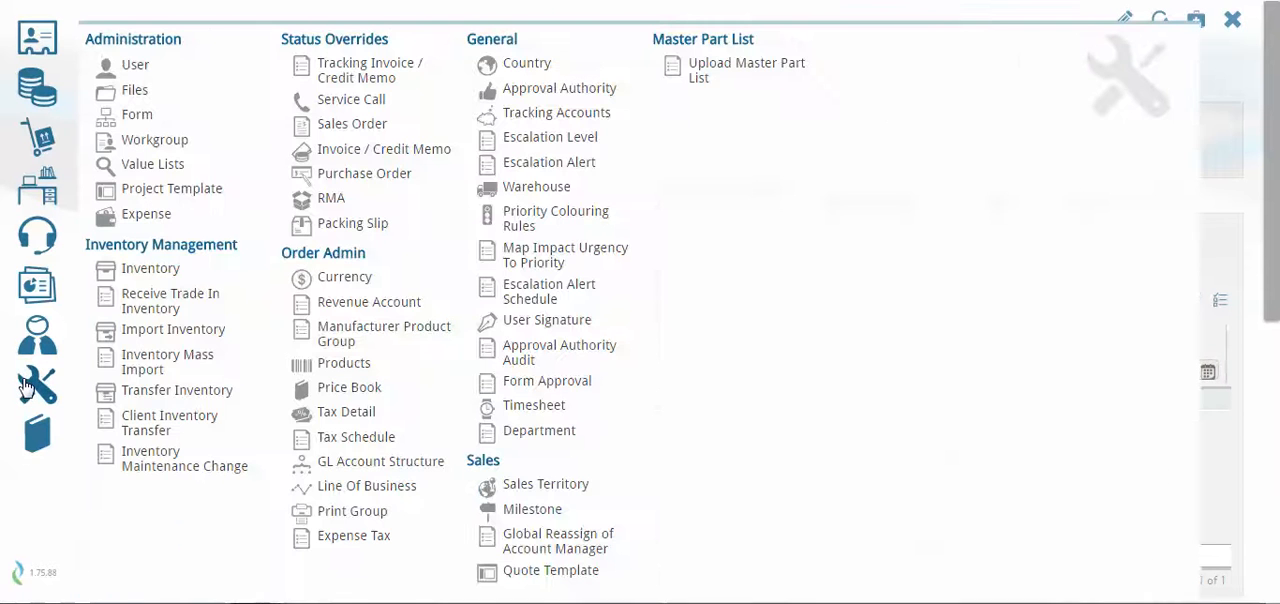
click(150, 218)
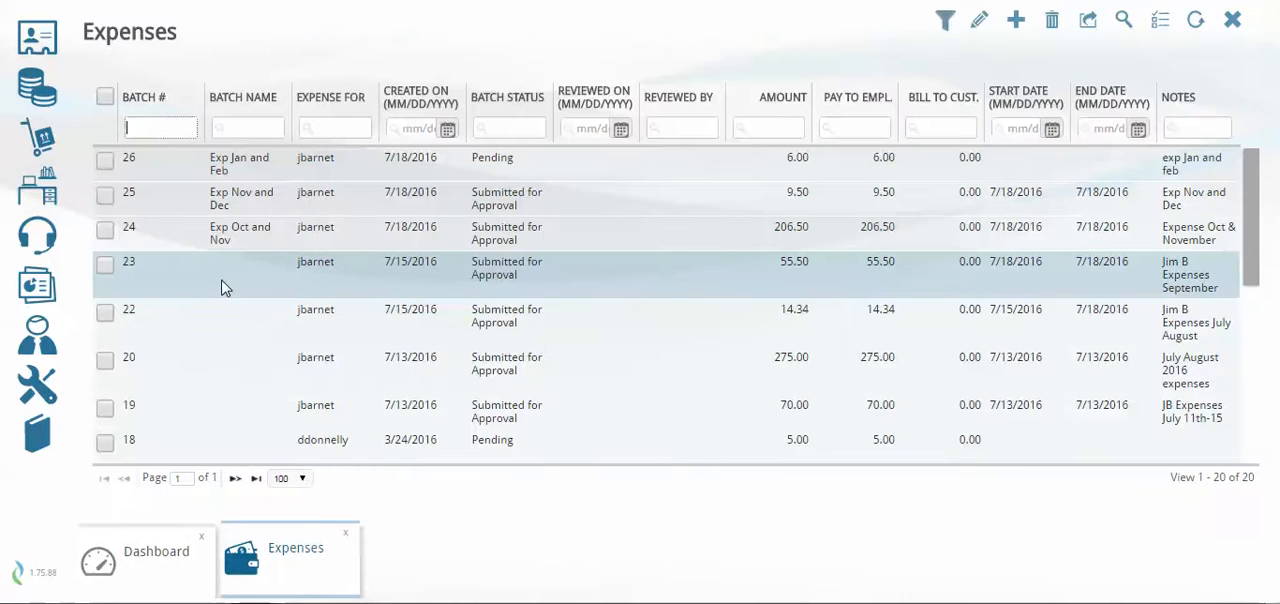
double_click(632, 284)
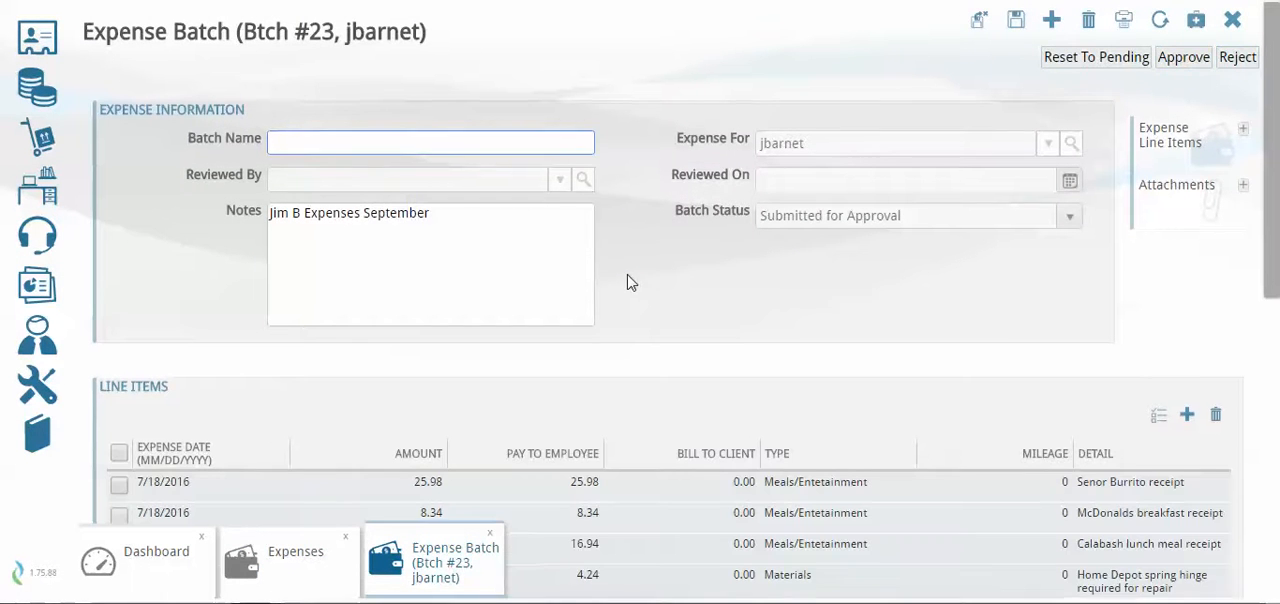
Download the "Group of expenses" PDF attached to batch 23 and review its receipts against the line items
scroll(620, 300, down, 2)
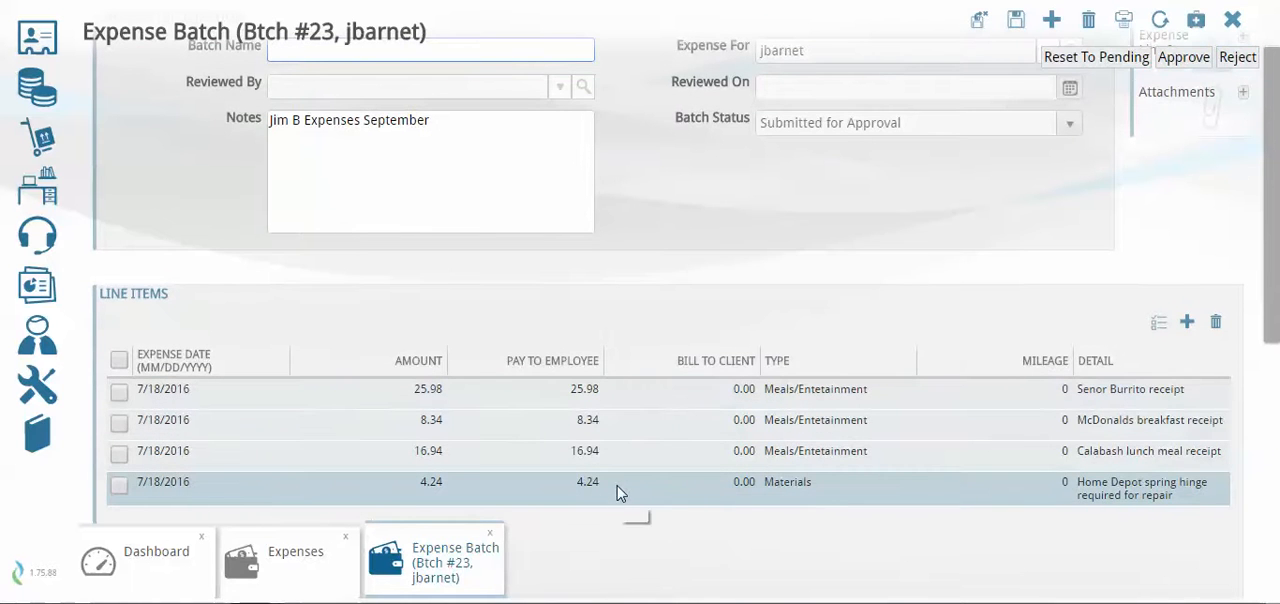
scroll(645, 440, down, 5)
scroll(645, 437, down, 2)
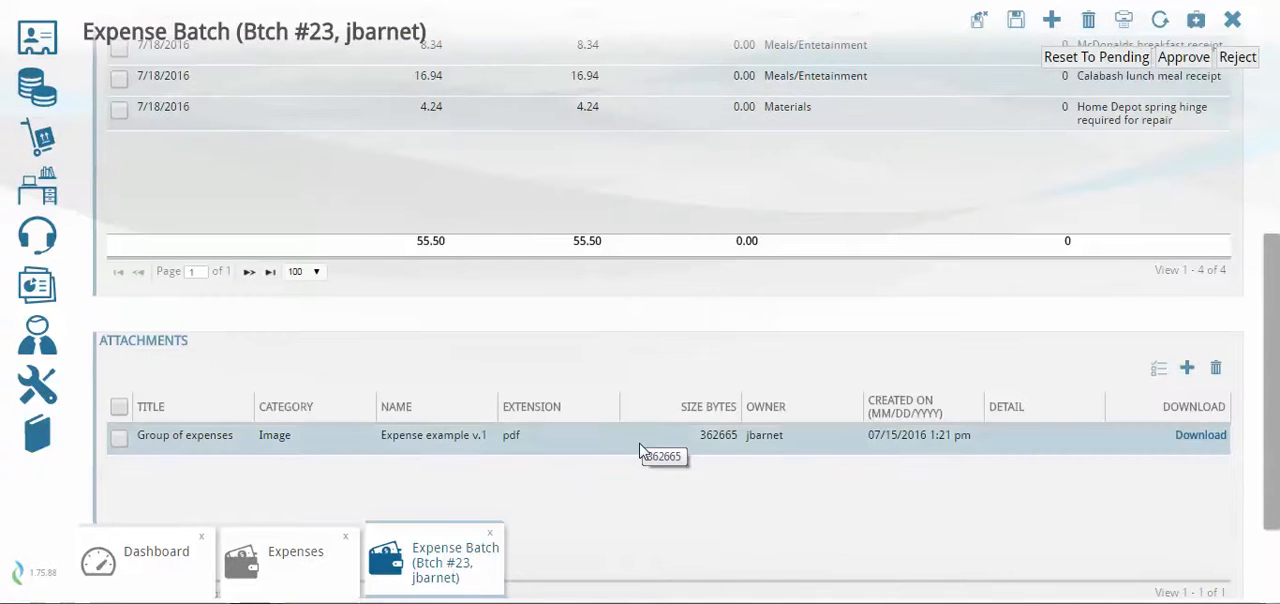
click(1199, 435)
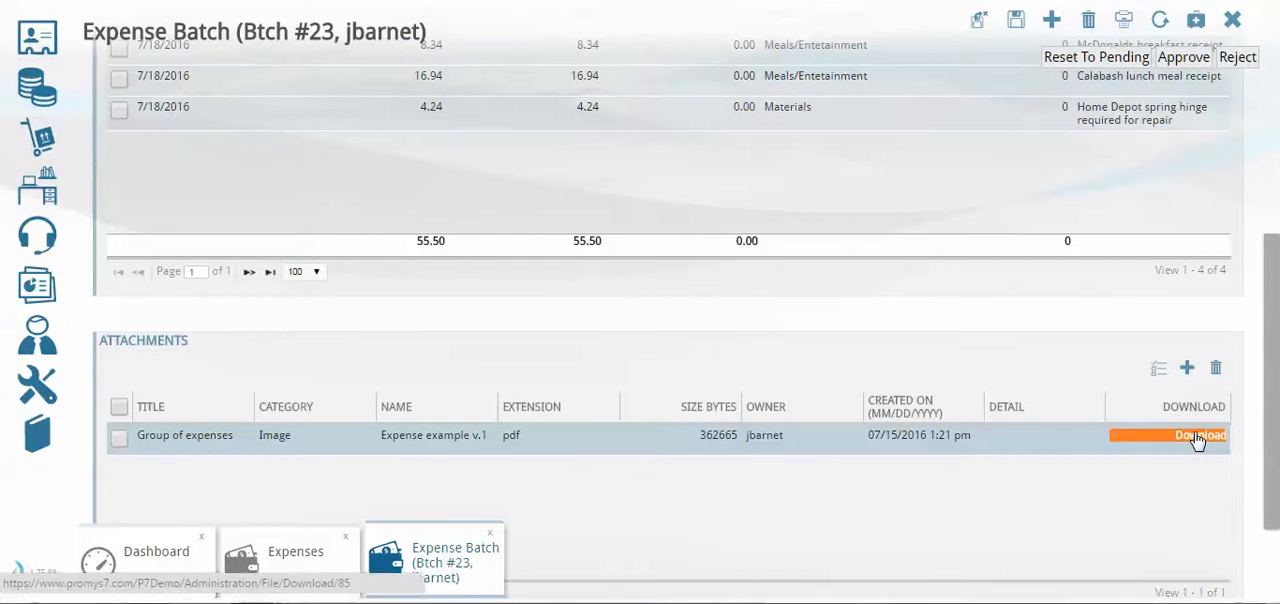
click(120, 583)
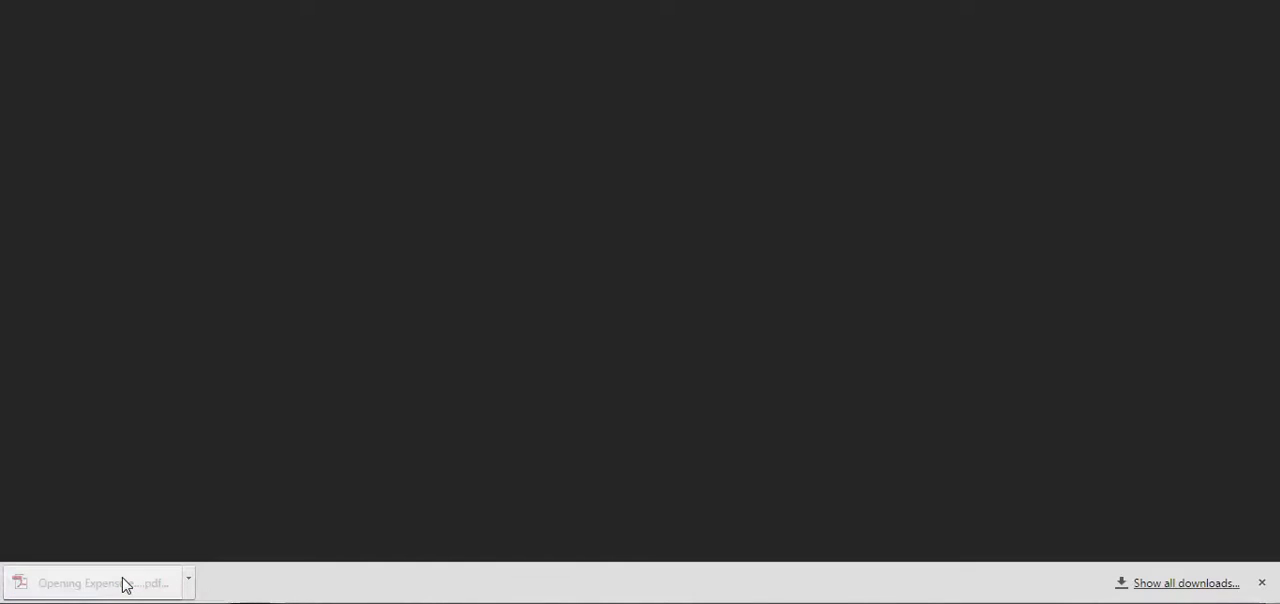
scroll(291, 409, down, 1)
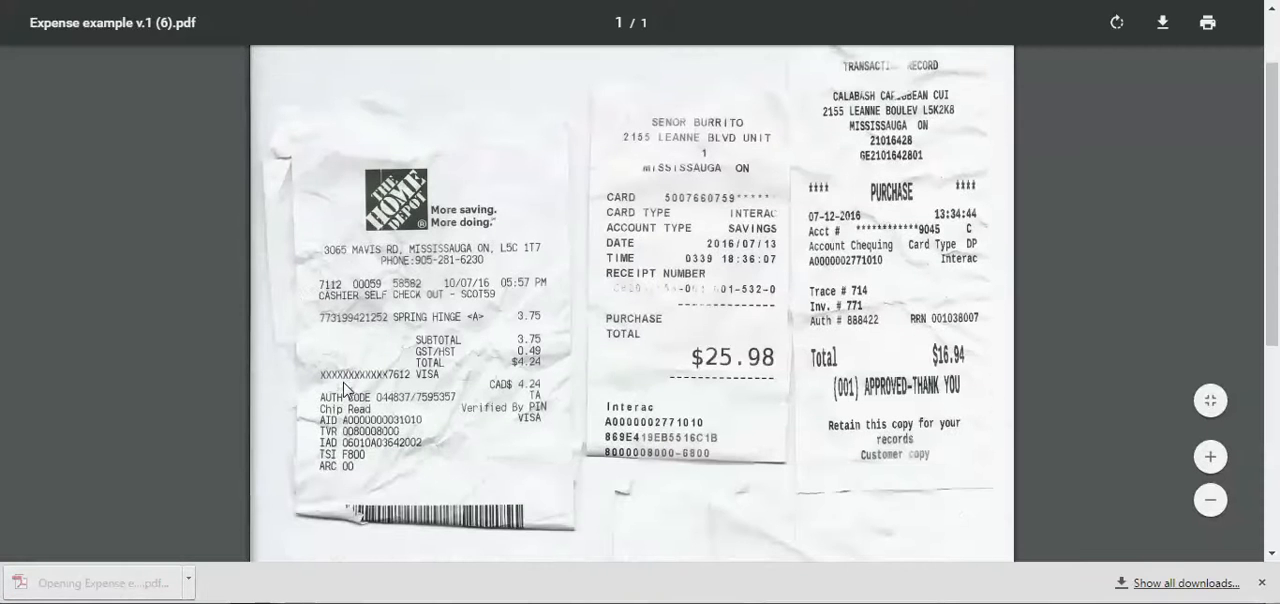
scroll(343, 390, up, 1)
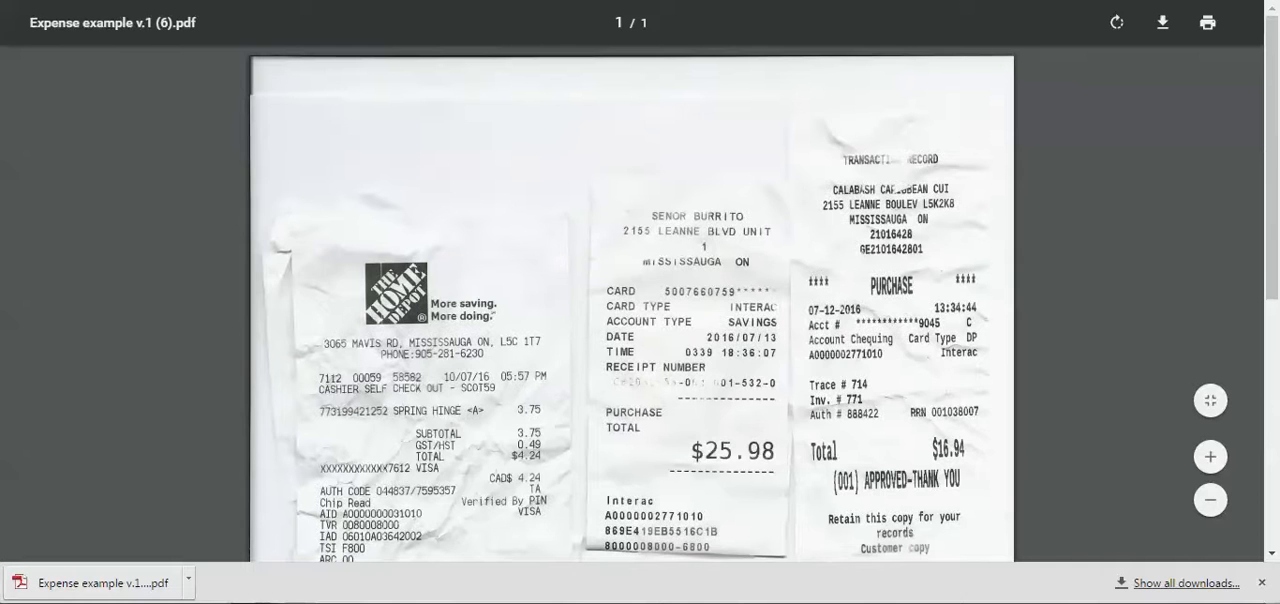
key(ctrl+w)
Approve expense batch 23 and check its review date and batch status
scroll(1013, 274, up, 2)
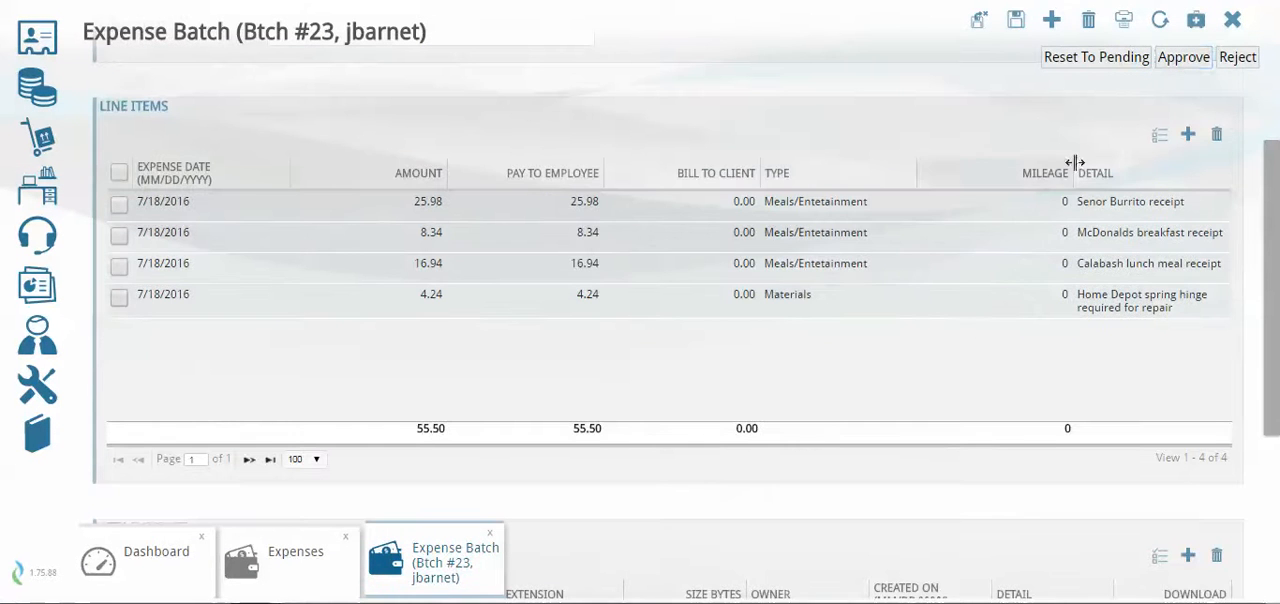
click(1183, 59)
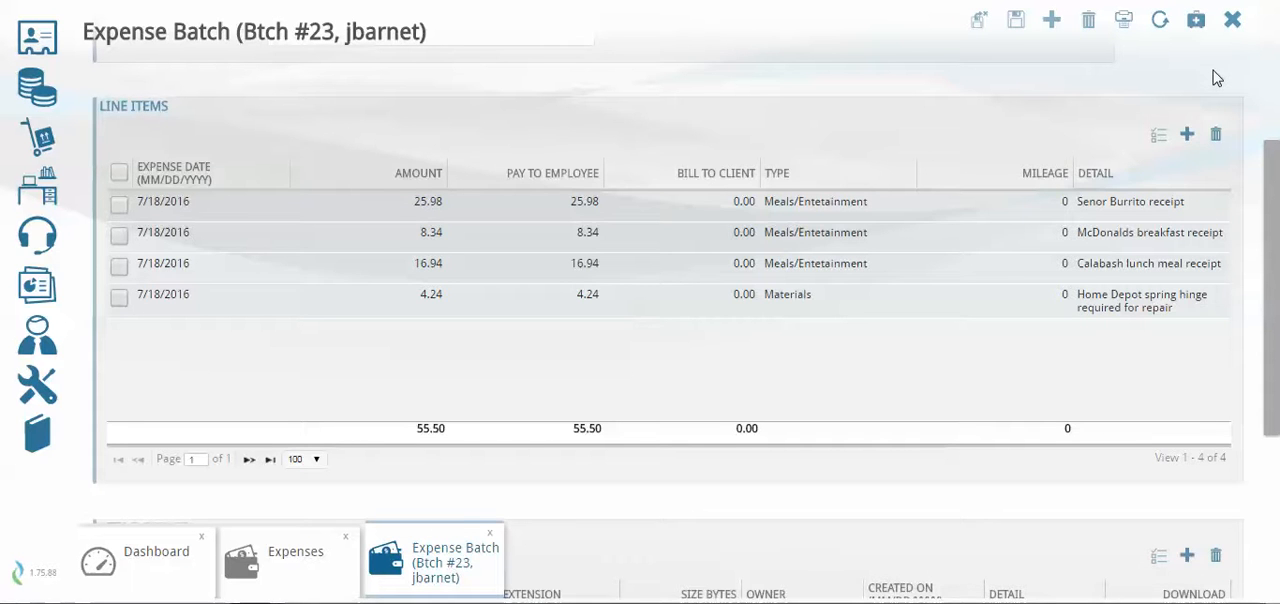
scroll(1010, 237, up, 3)
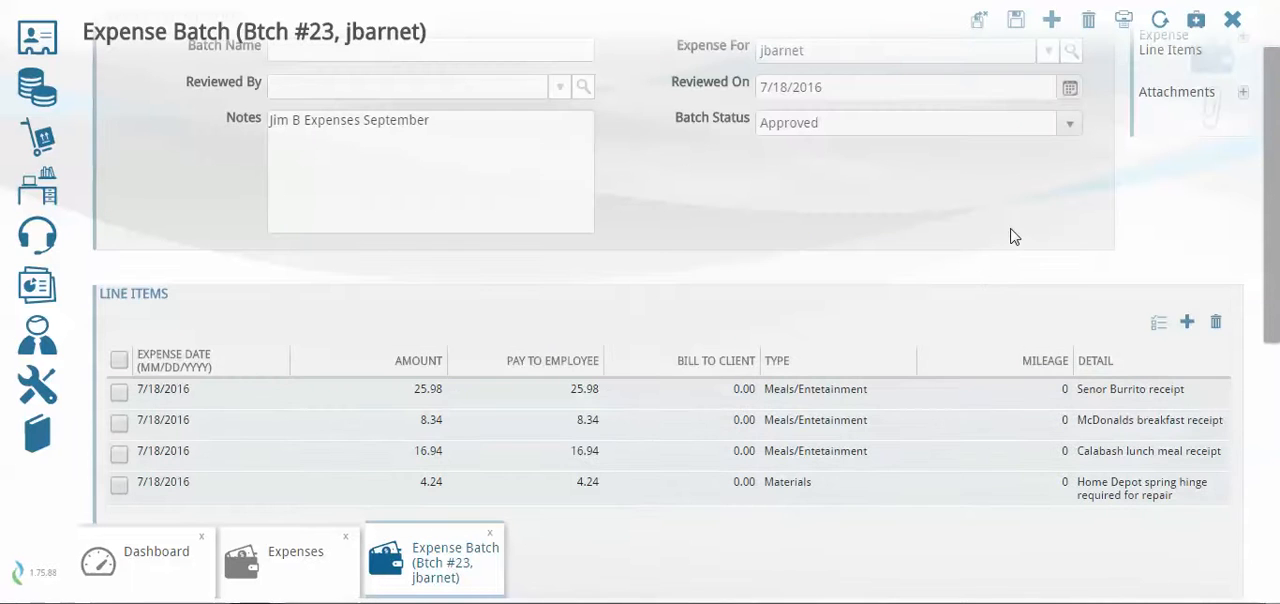